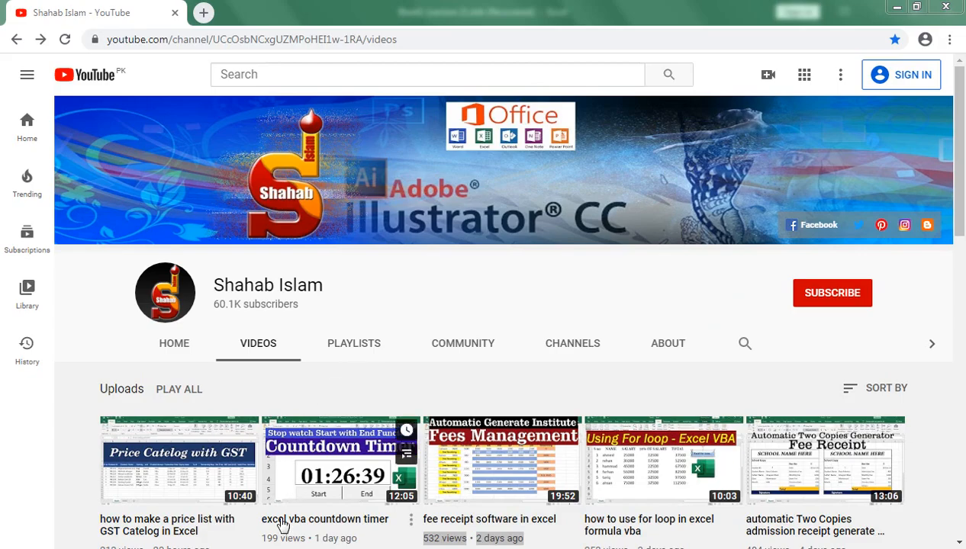
- Switch to the Excel workbook and enter the heading Date in cell A1
click(215, 500)
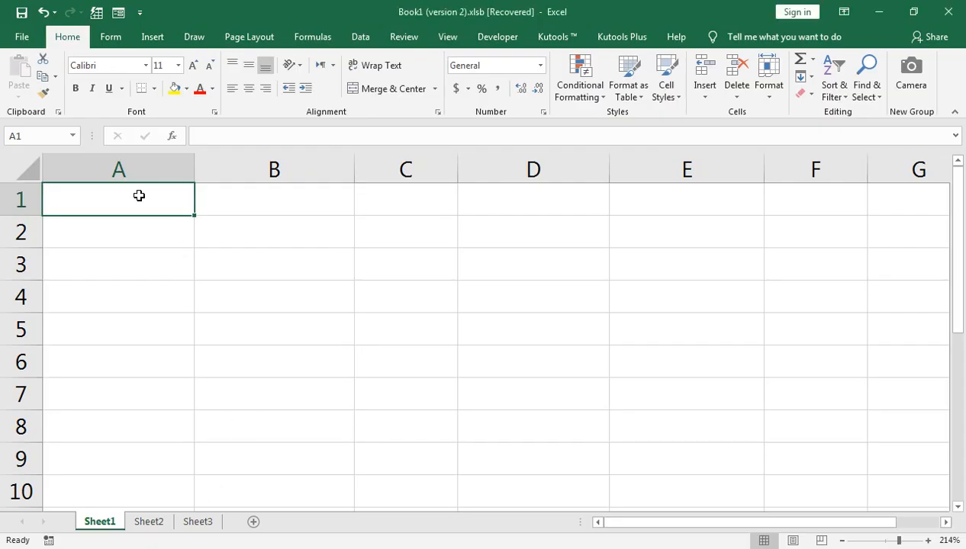
text(Date)
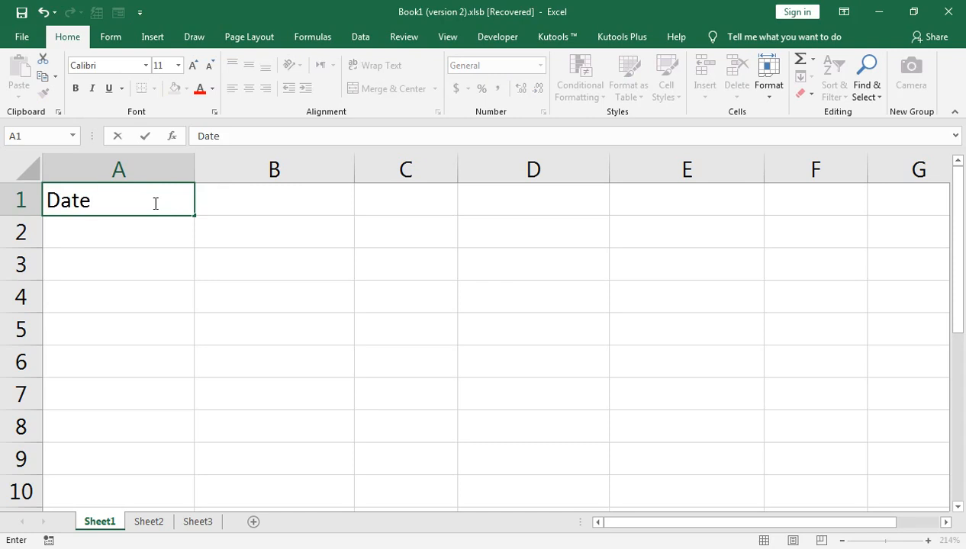
key(Return)
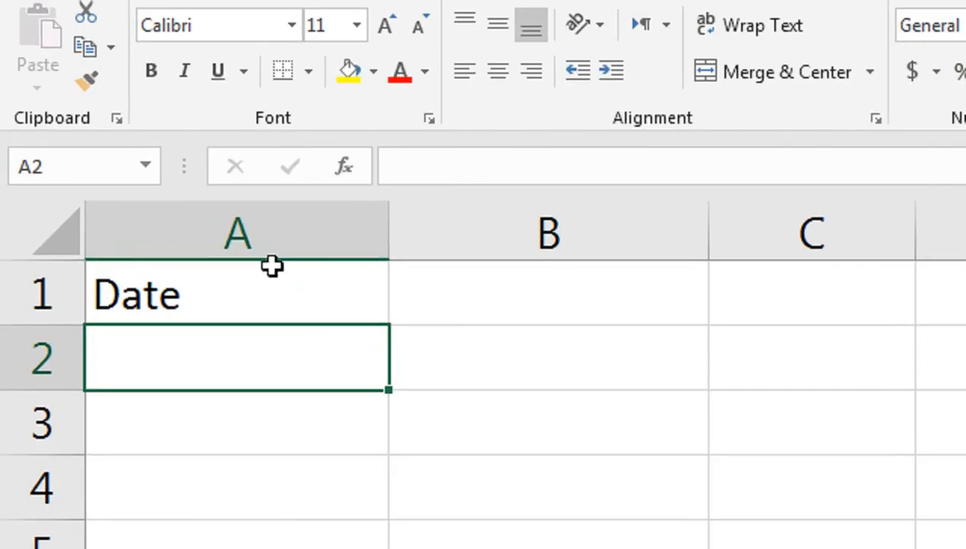
- Open data validation for the whole of column A and allow only Date values
click(140, 169)
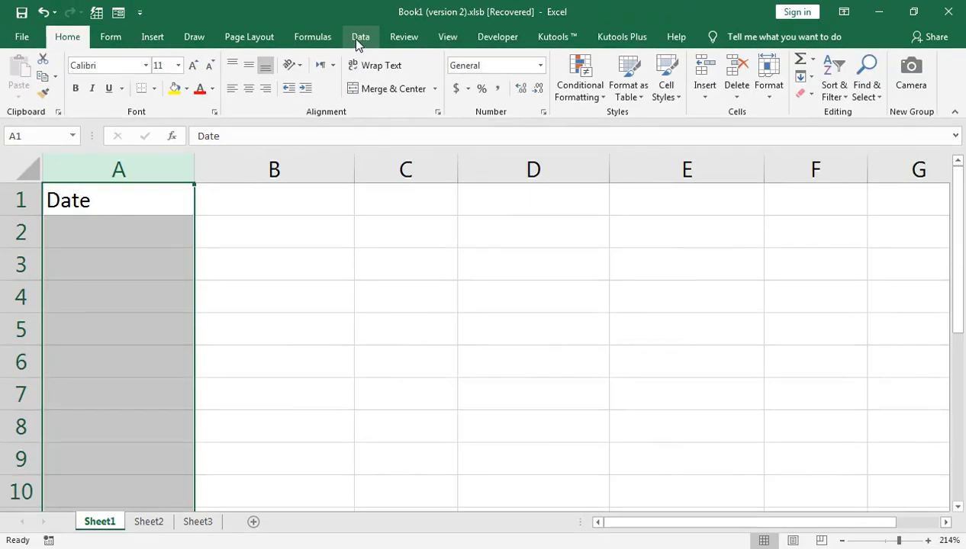
click(360, 44)
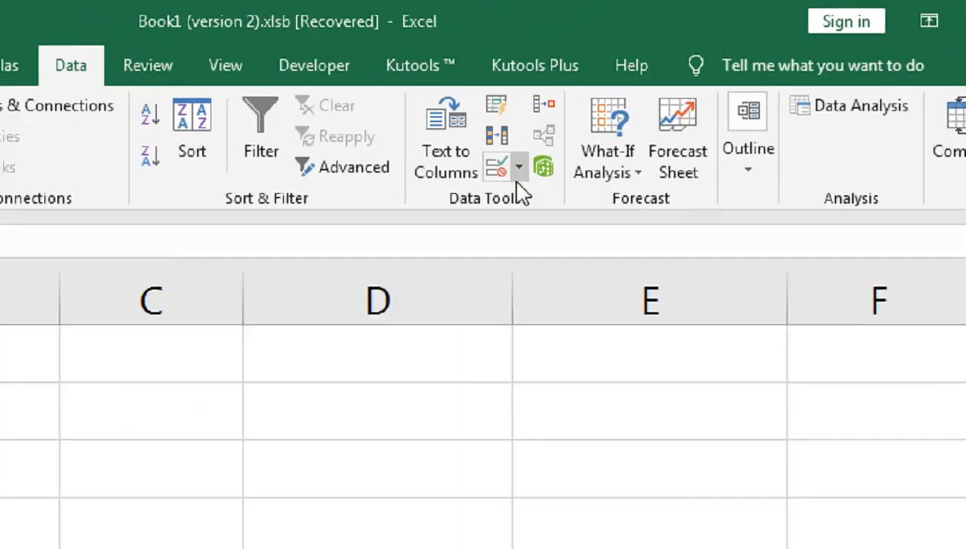
click(518, 168)
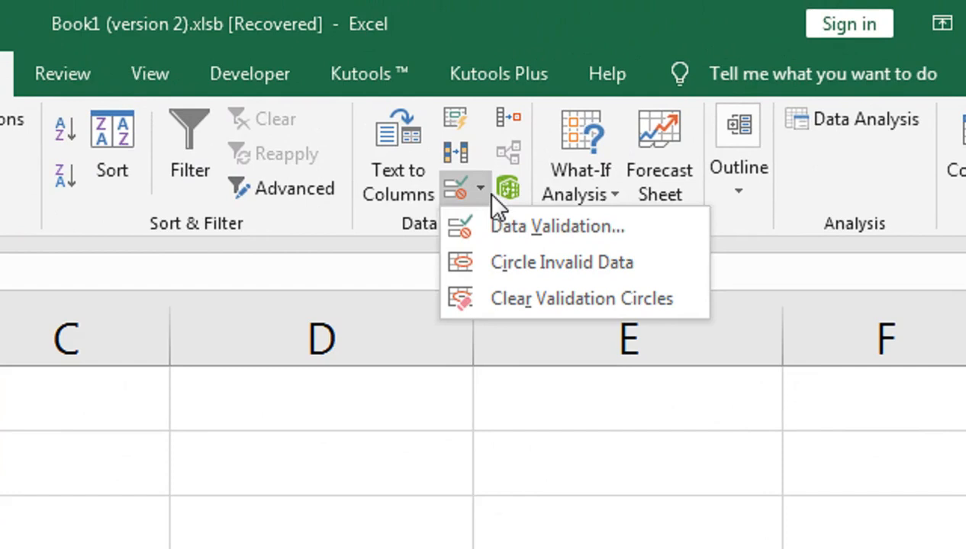
click(513, 234)
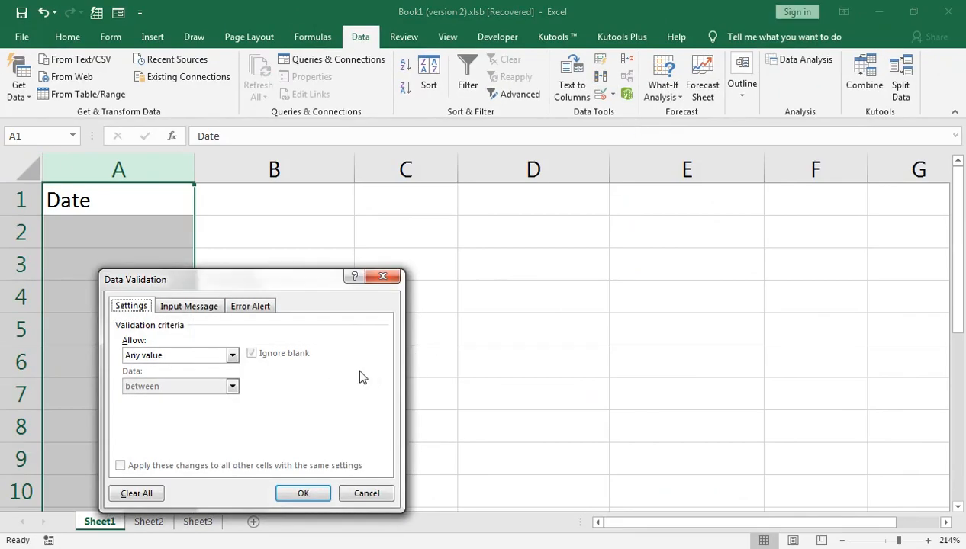
click(233, 355)
click(221, 406)
- Limit column A's dates to between 1/1/2020 and 12/31/2020 and apply the validation rule
click(228, 413)
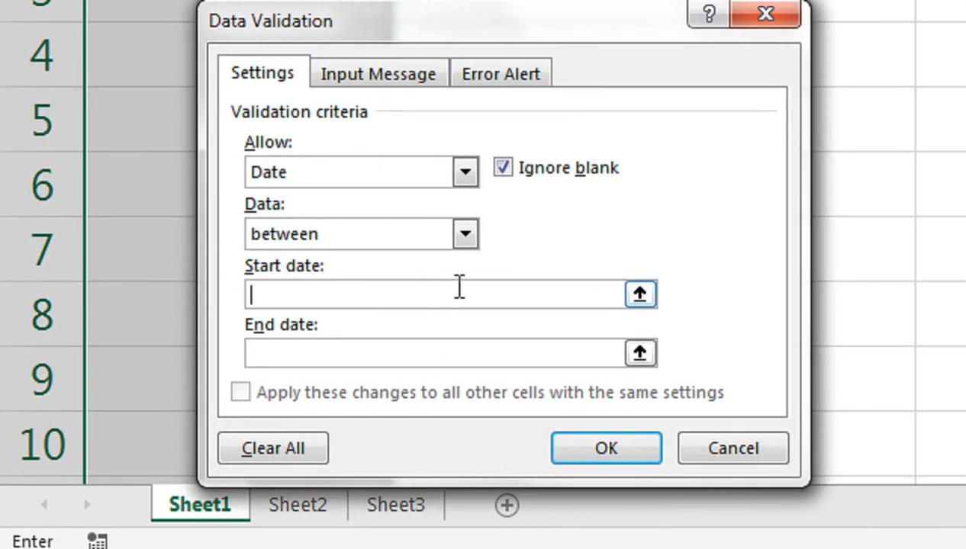
text(1/1/2020)
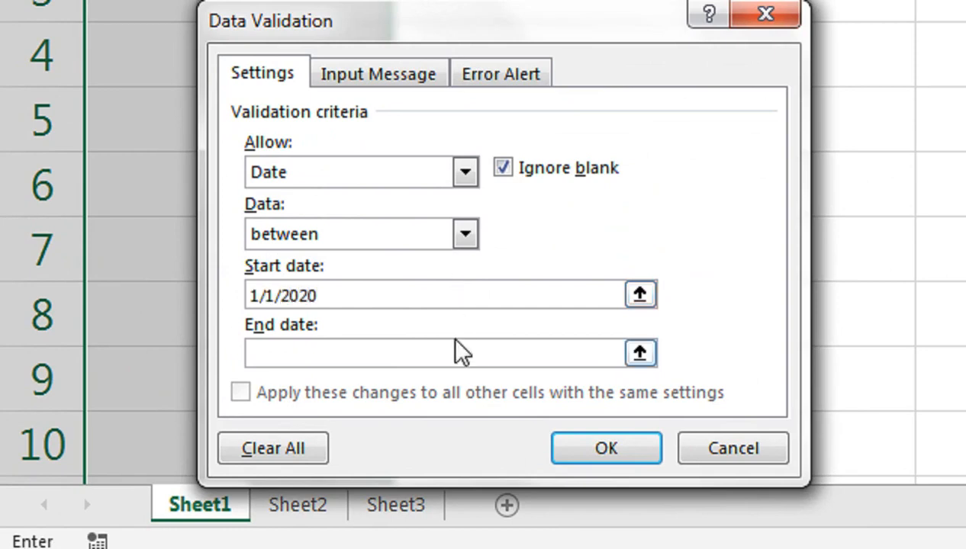
click(418, 353)
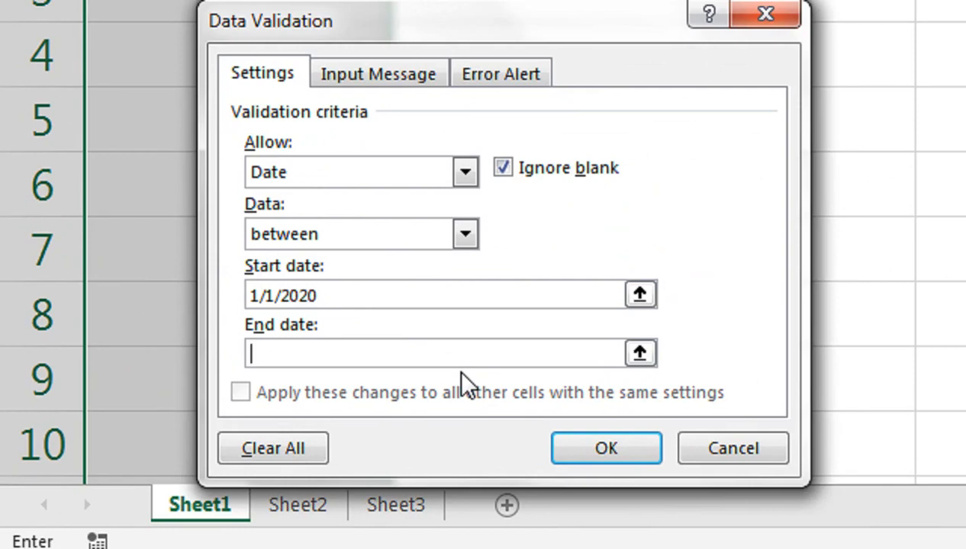
text(12/31/)
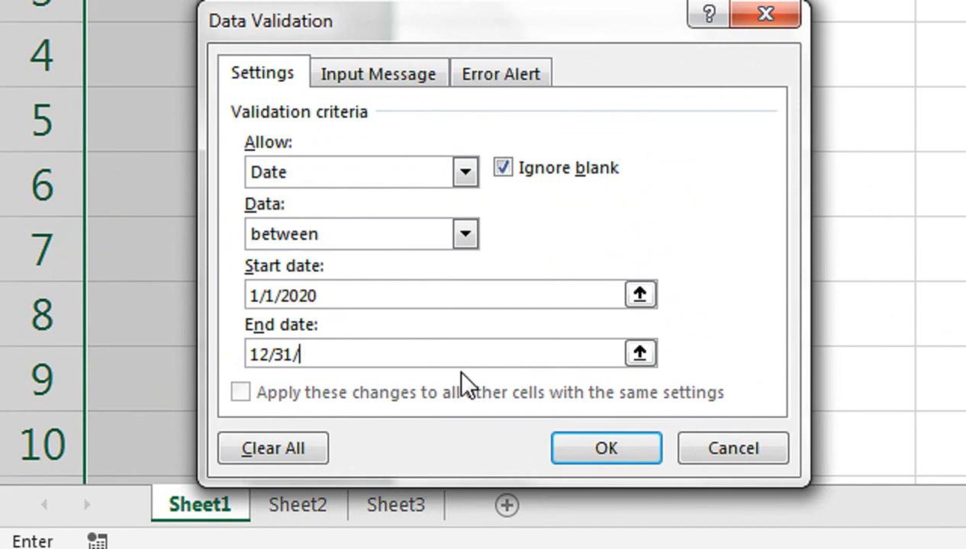
text(2020)
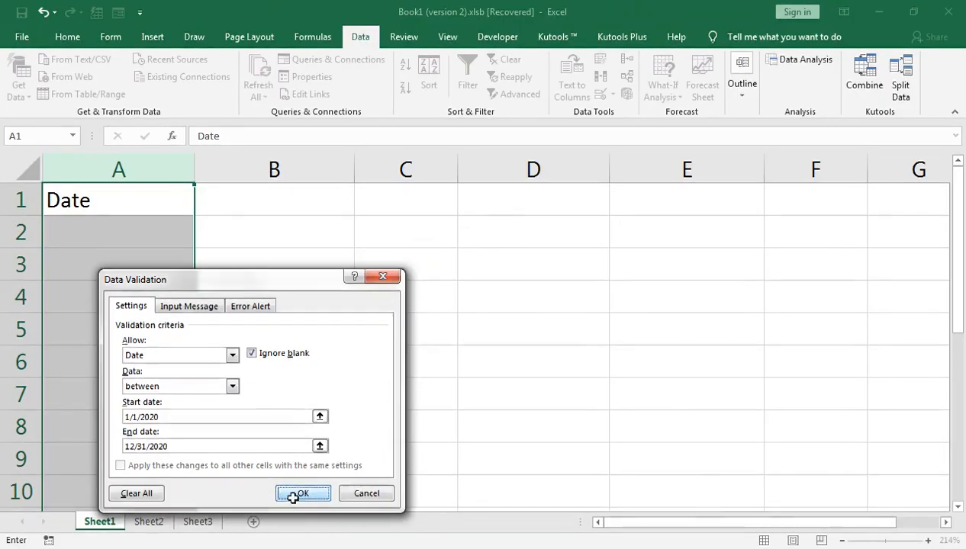
click(606, 447)
- Enter the date 1/5/2020 in cell A2
click(129, 242)
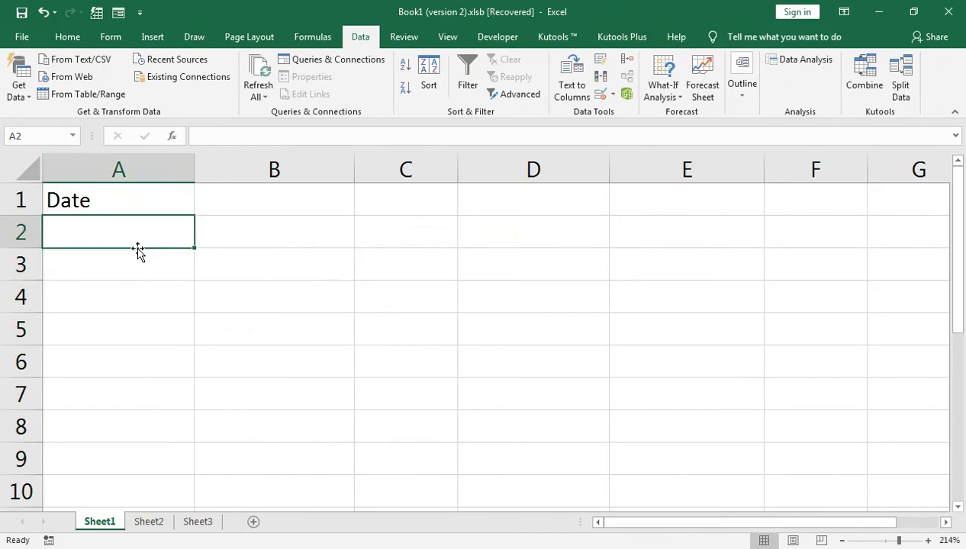
text(1/5/)
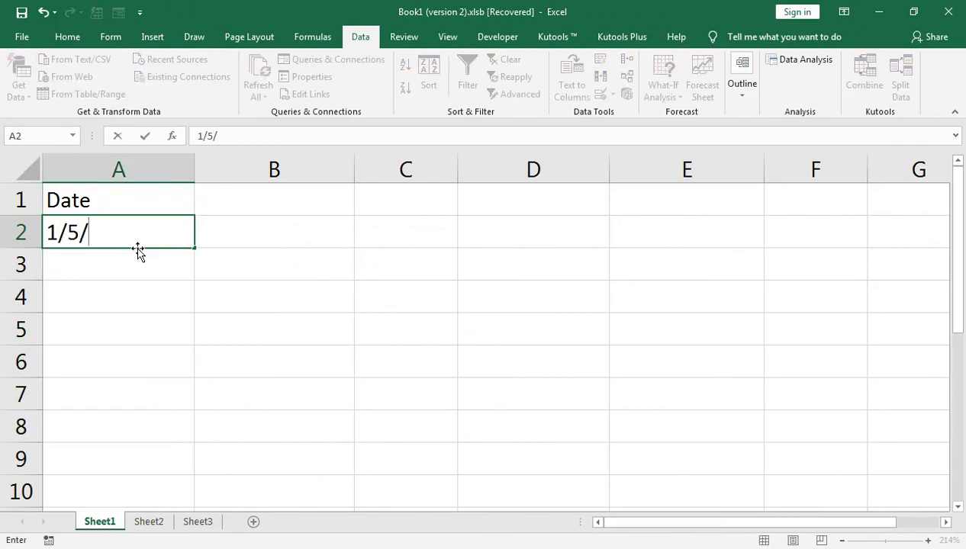
text(2020)
key(Return)
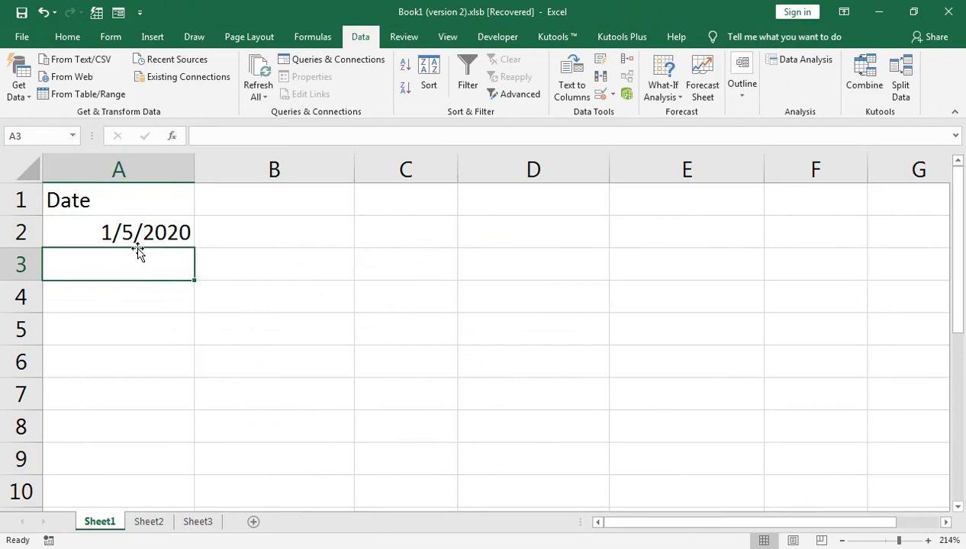
- Test the date rule by trying to enter 1/5/2021 in cell A3, and cancel the entry
text(1/5/2020)
key(BackSpace)
text(1)
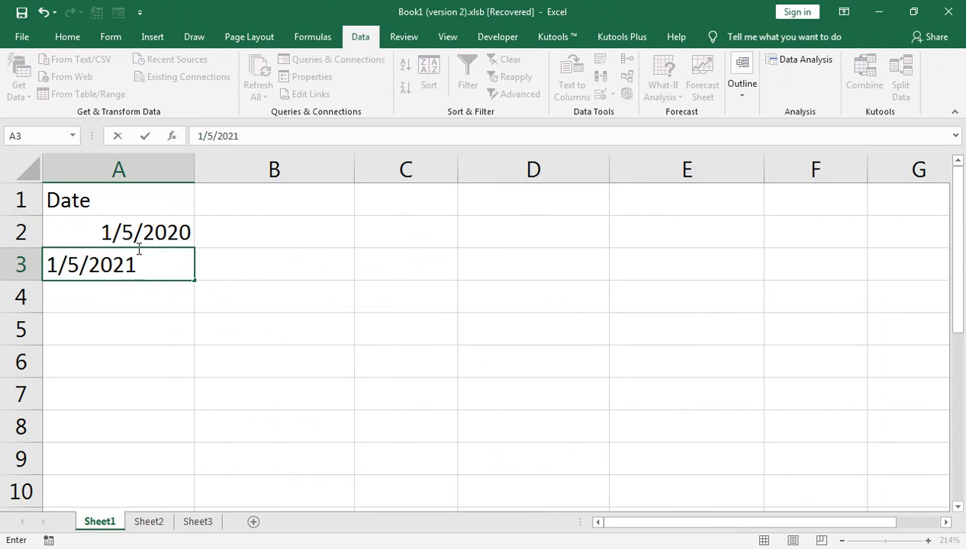
key(Return)
key(Tab)
key(Return)
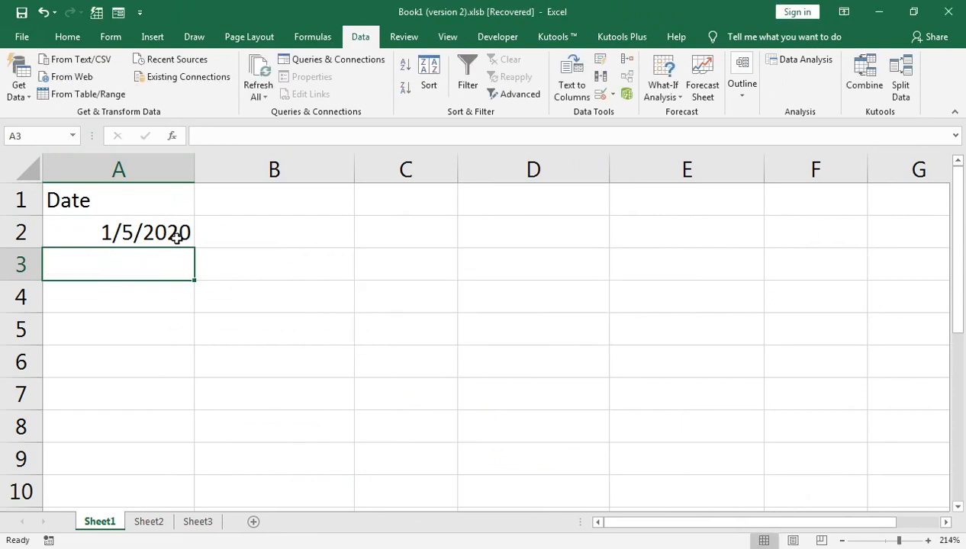
- Test the date rule again by trying to enter 1/25/2021 in cell A3, and cancel the entry
text(1/)
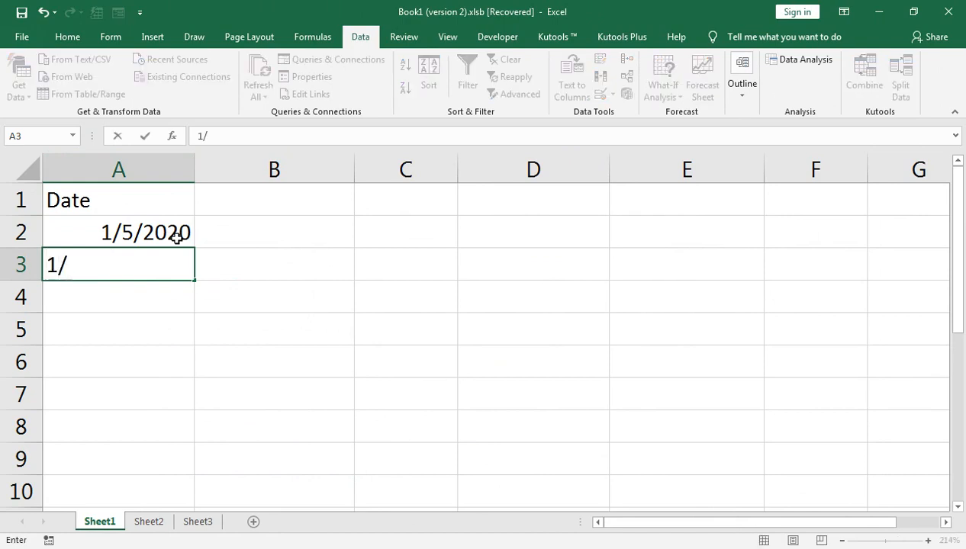
text(25/2020)
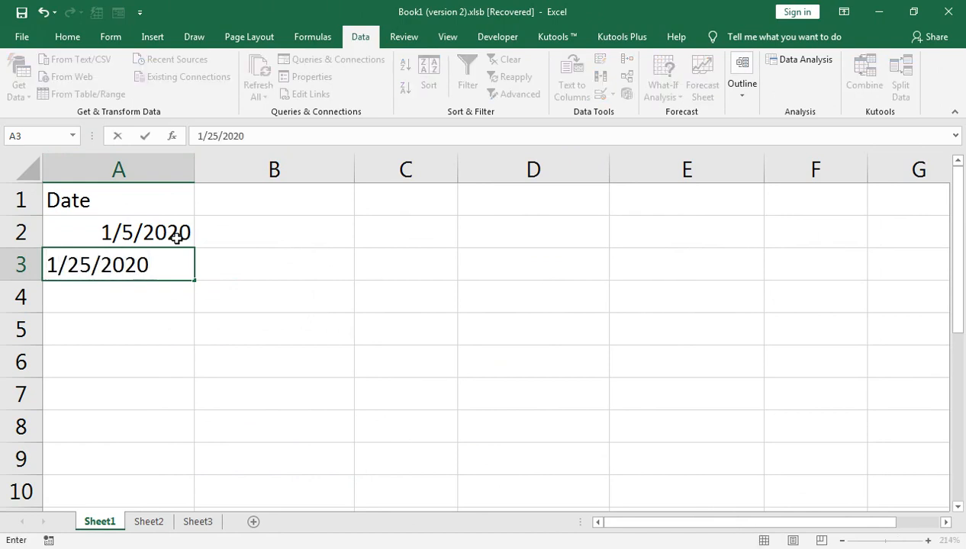
key(BackSpace)
text(1)
key(Return)
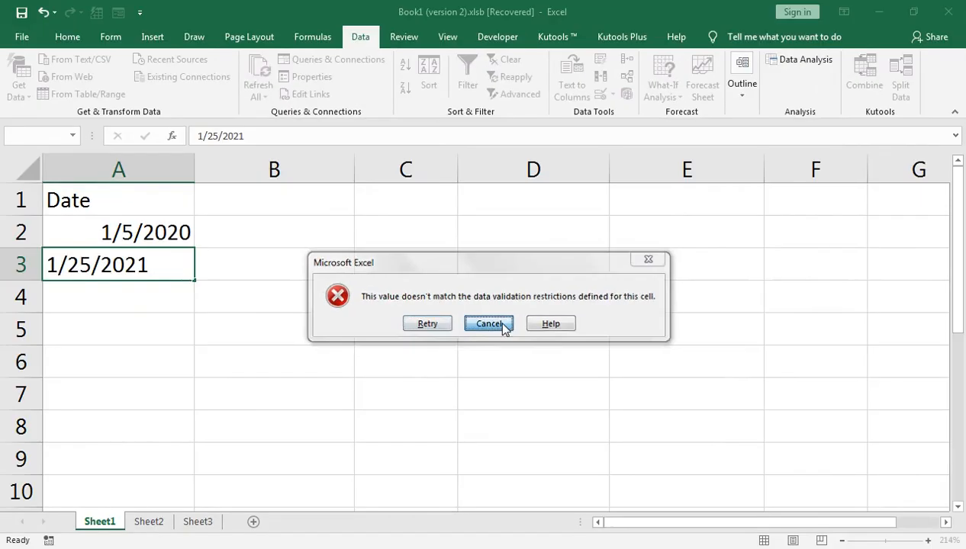
click(480, 287)
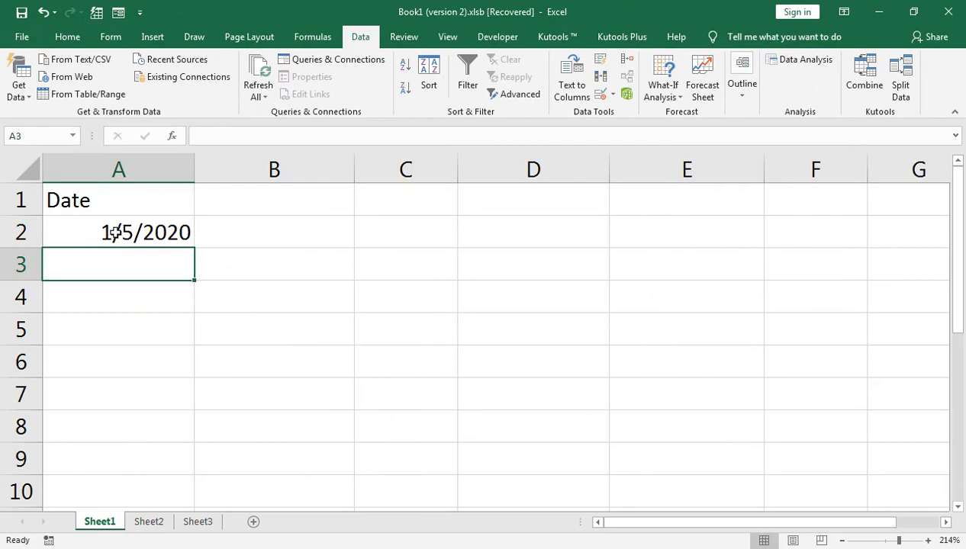
- Add a data validation input message to column A with the title Reminder and the text "2020 Entries only"
click(149, 182)
click(612, 93)
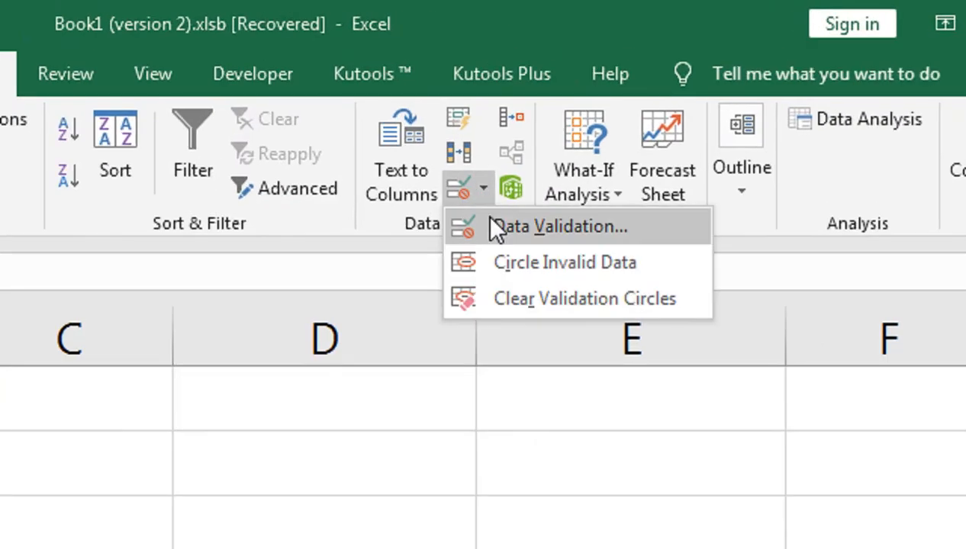
click(618, 113)
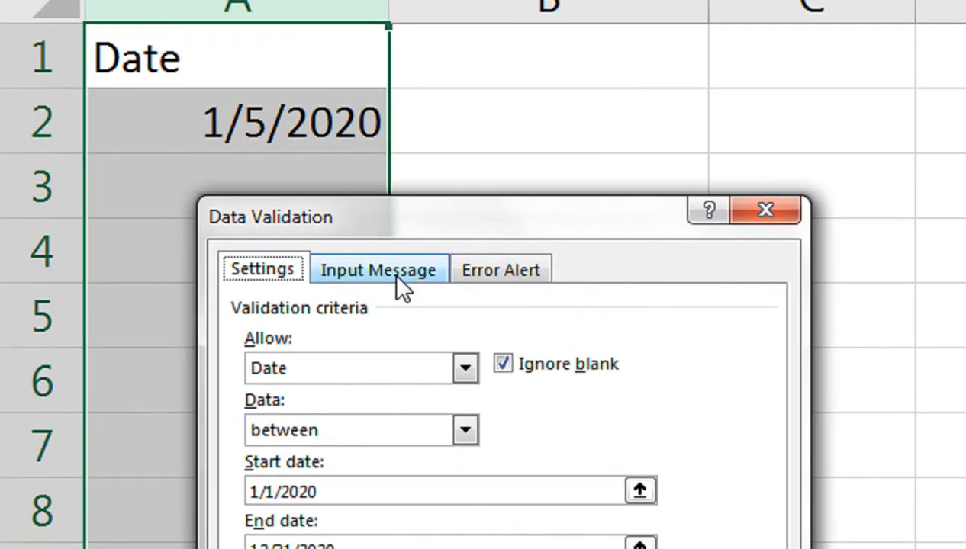
click(395, 275)
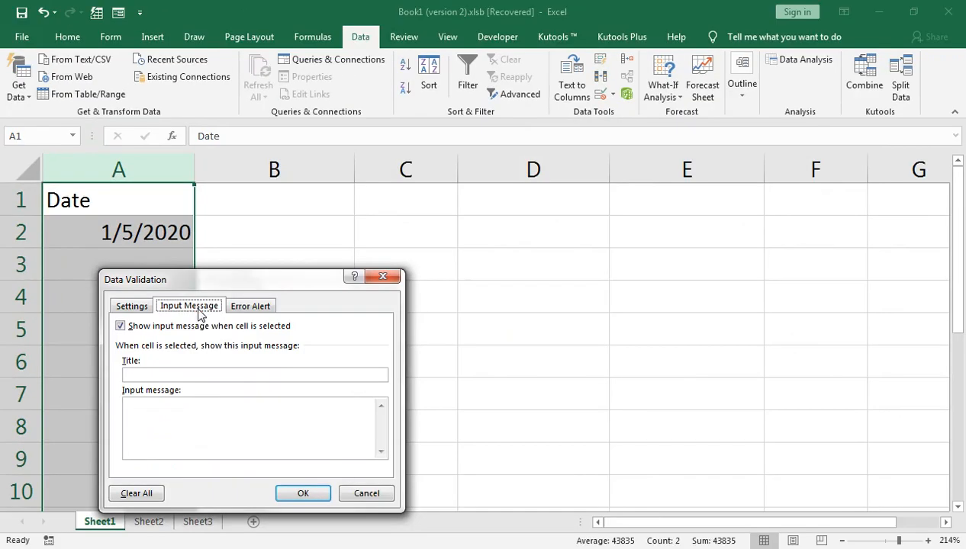
click(399, 412)
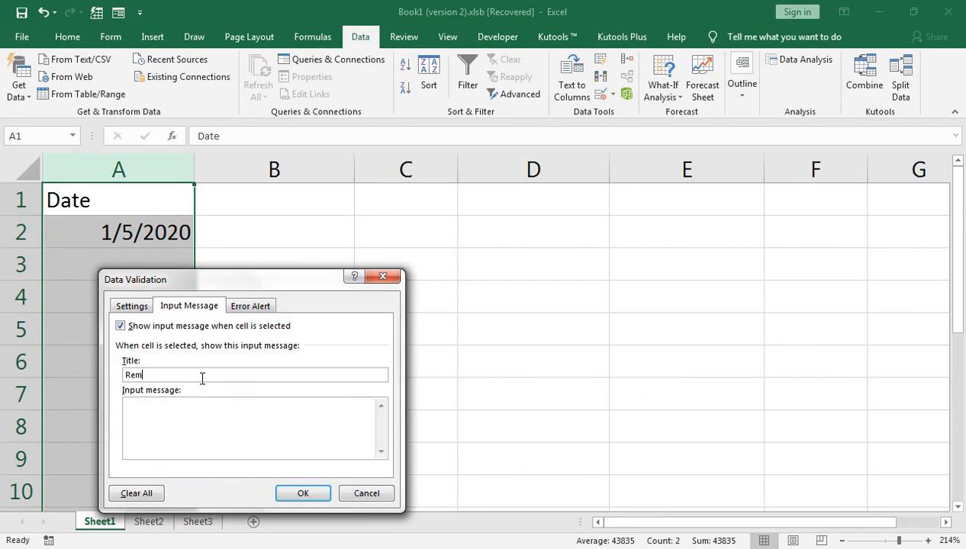
text(Reminde)
click(190, 425)
text(2020 Entr)
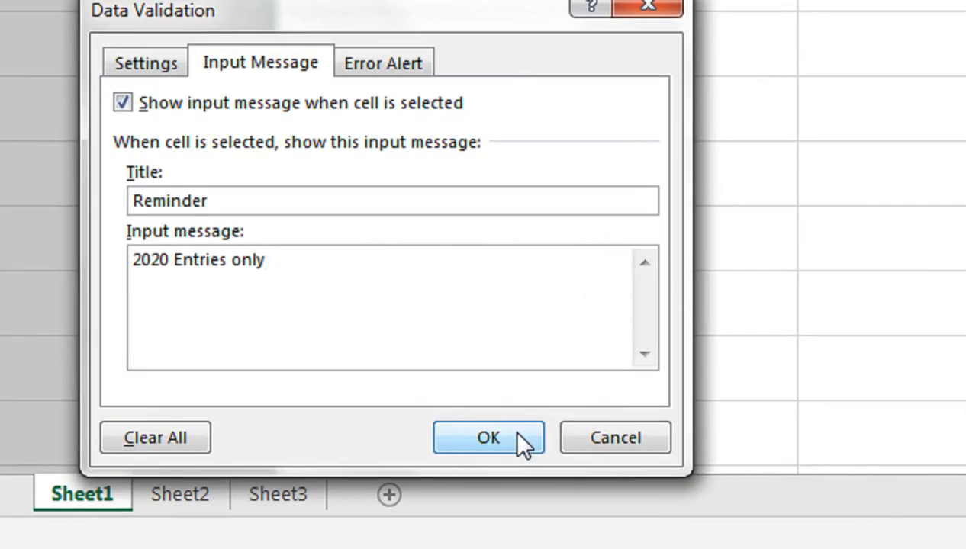
click(314, 495)
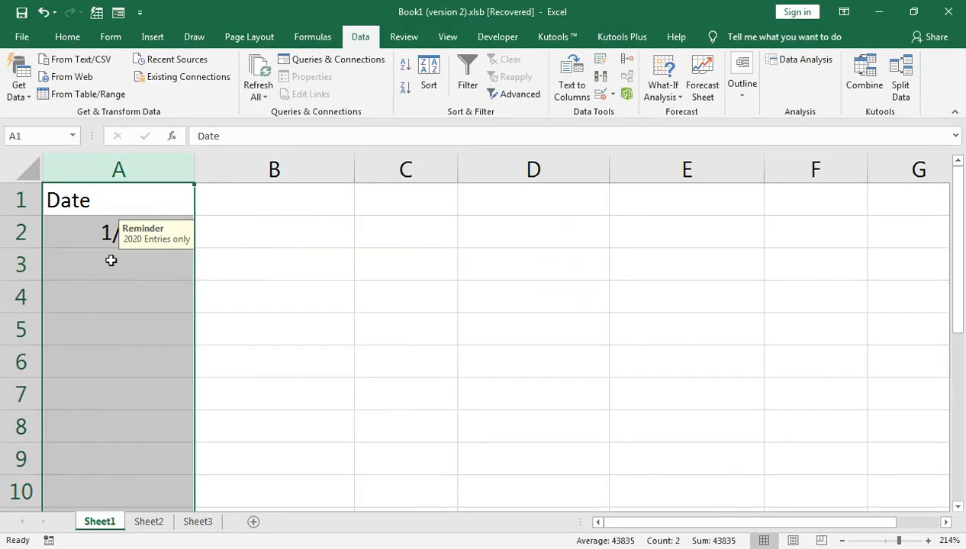
- Enter the date 2/25/2020 in cell A3
click(111, 260)
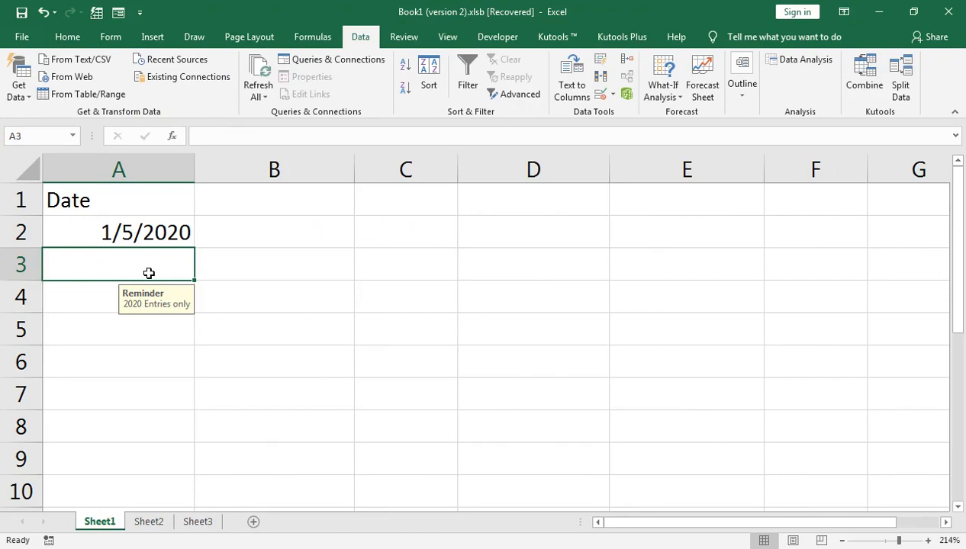
text(2/25/202)
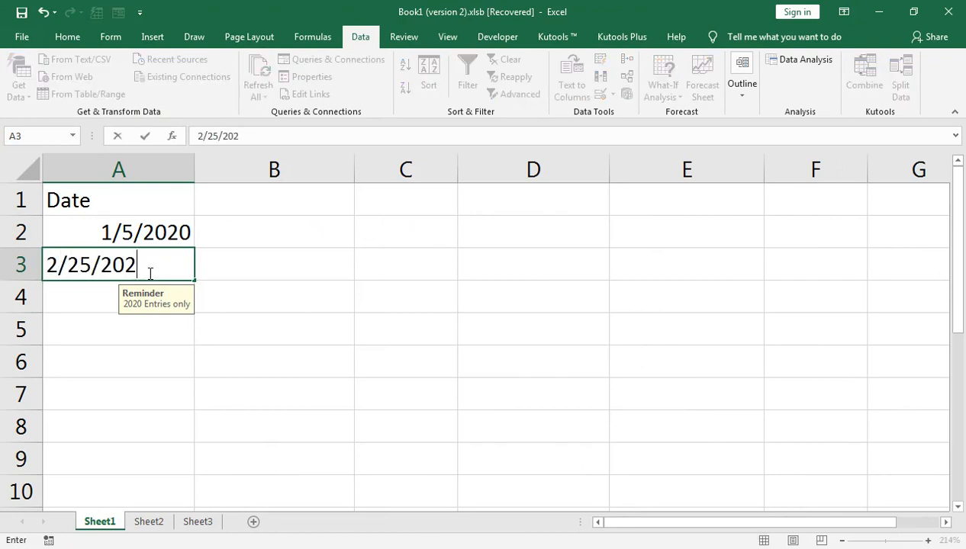
text(0)
key(Return)
- Enter the heading Time in cell B1
click(216, 204)
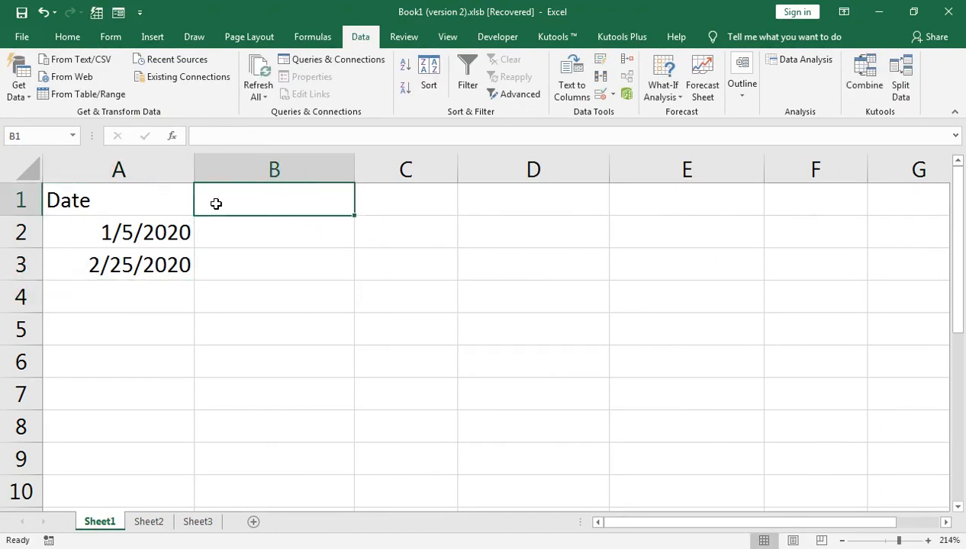
text(Time)
key(Return)
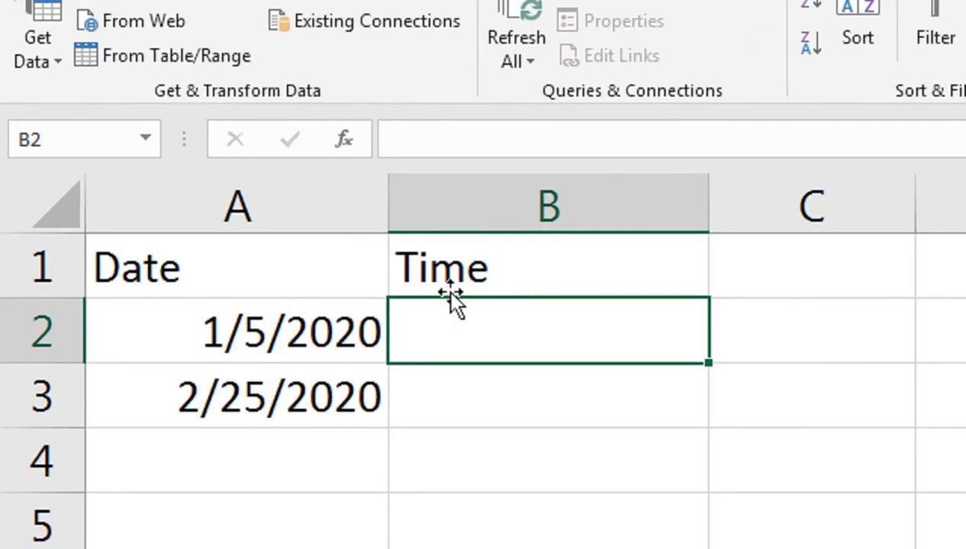
- Add a data validation rule to column B that allows only times between 09:00 and 20:00
click(522, 215)
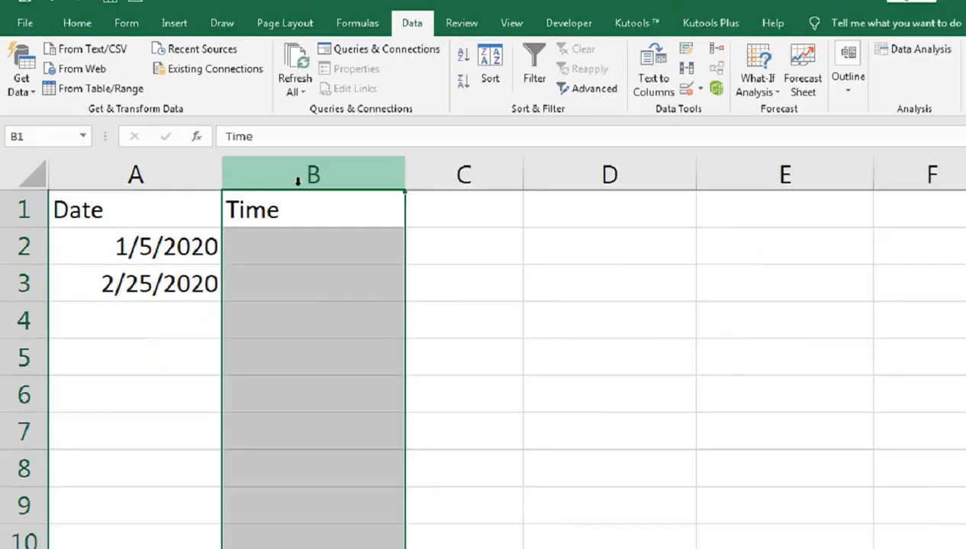
click(700, 89)
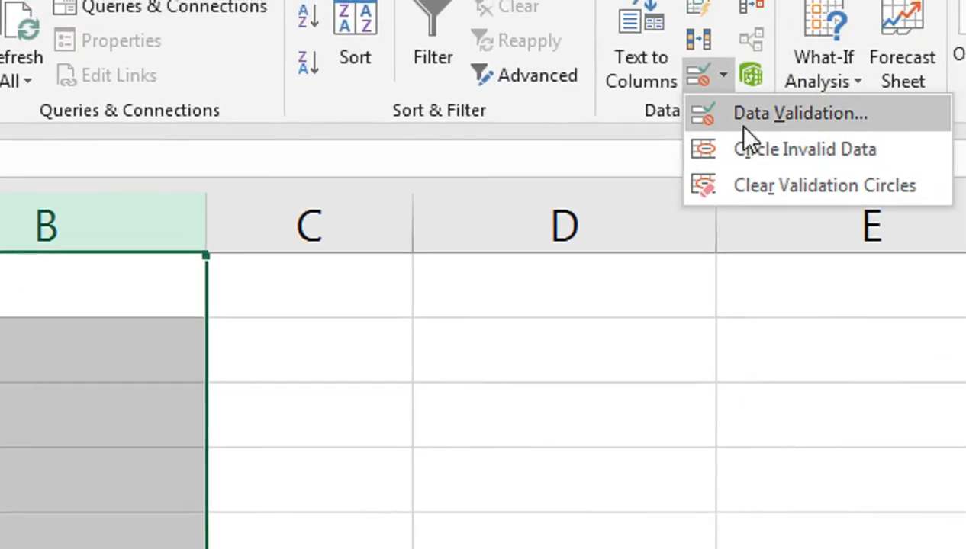
click(744, 125)
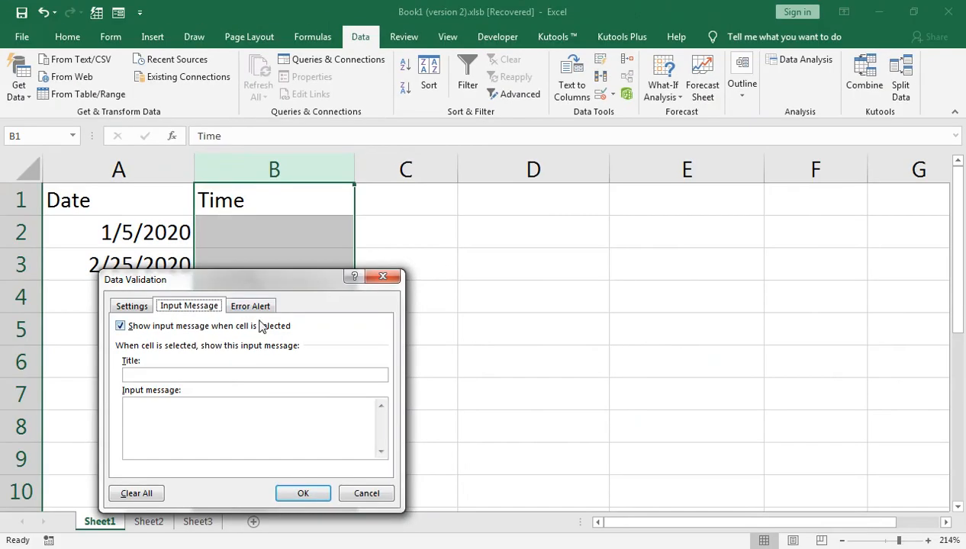
click(137, 308)
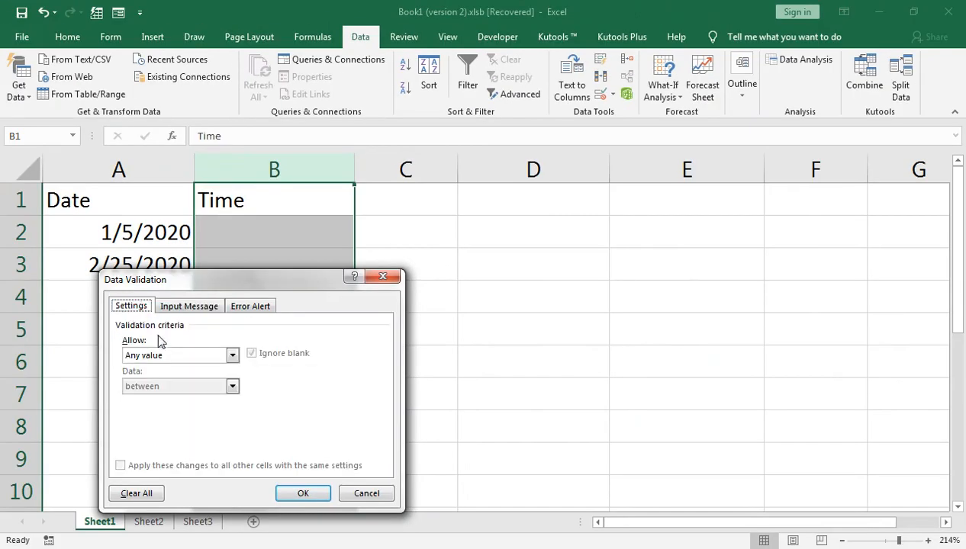
click(187, 356)
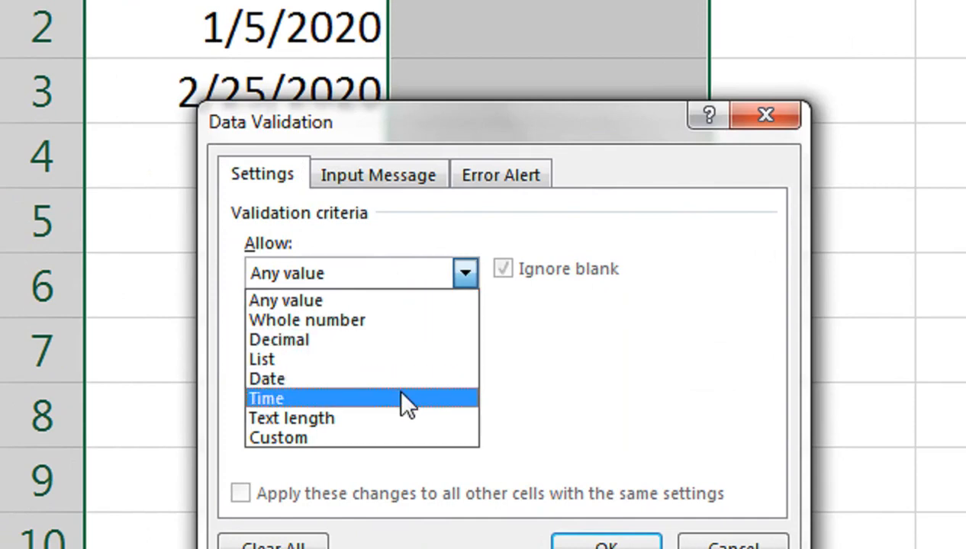
click(400, 397)
click(393, 389)
text(09:0)
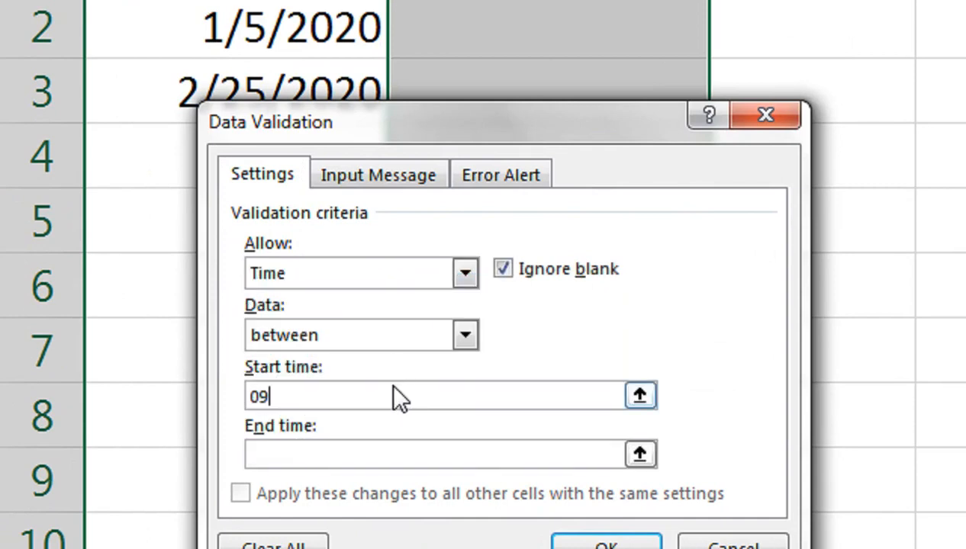
text(0)
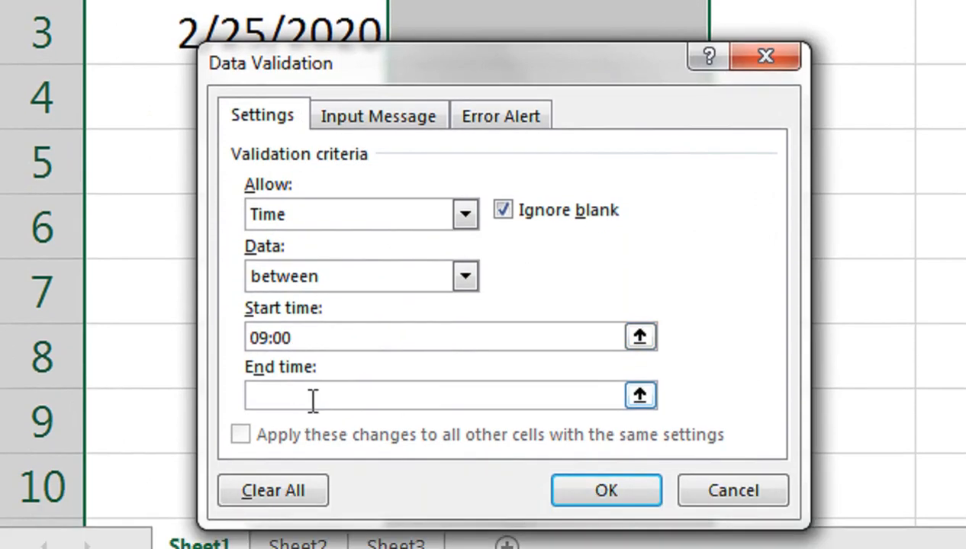
click(313, 399)
text(20:00)
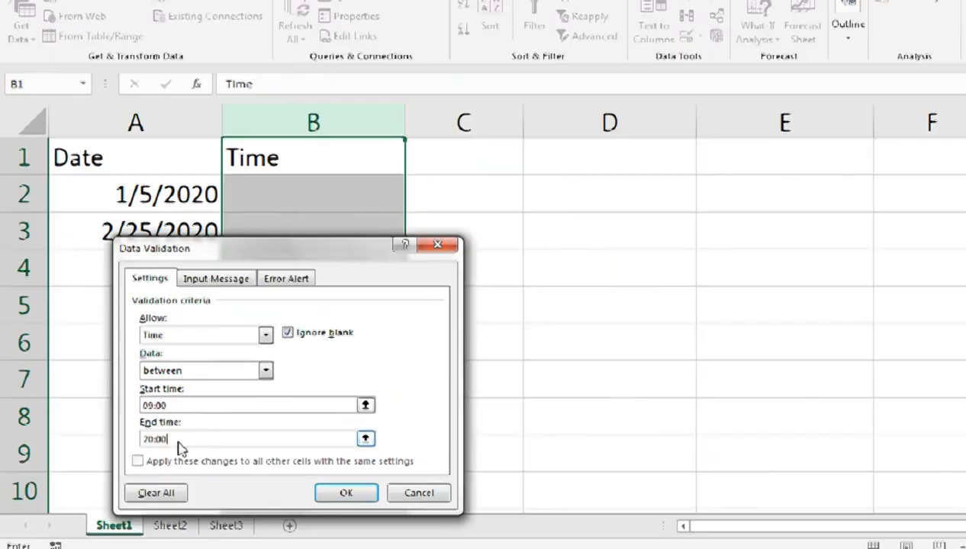
click(574, 479)
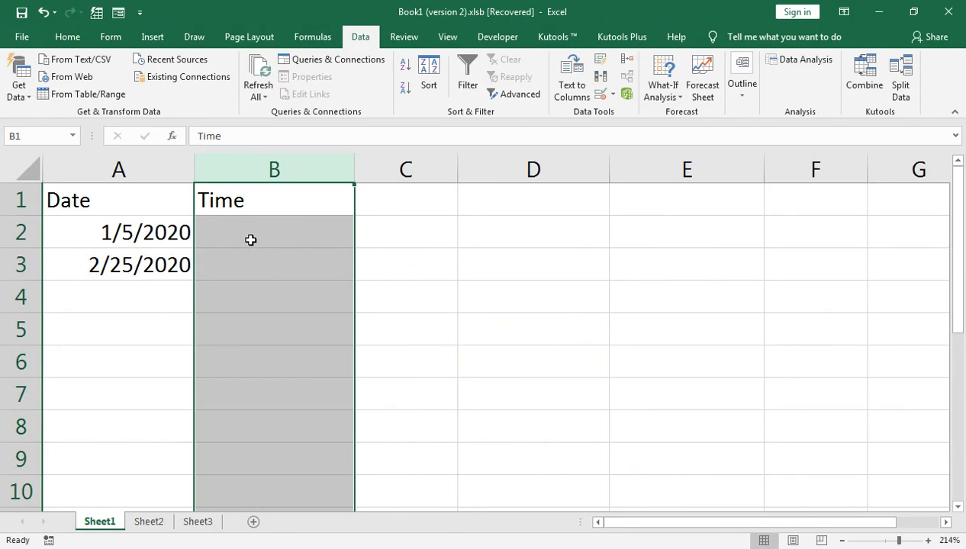
- Test the time rule by trying to enter 08:00 in cell B2, and cancel the entry
click(250, 240)
text(08)
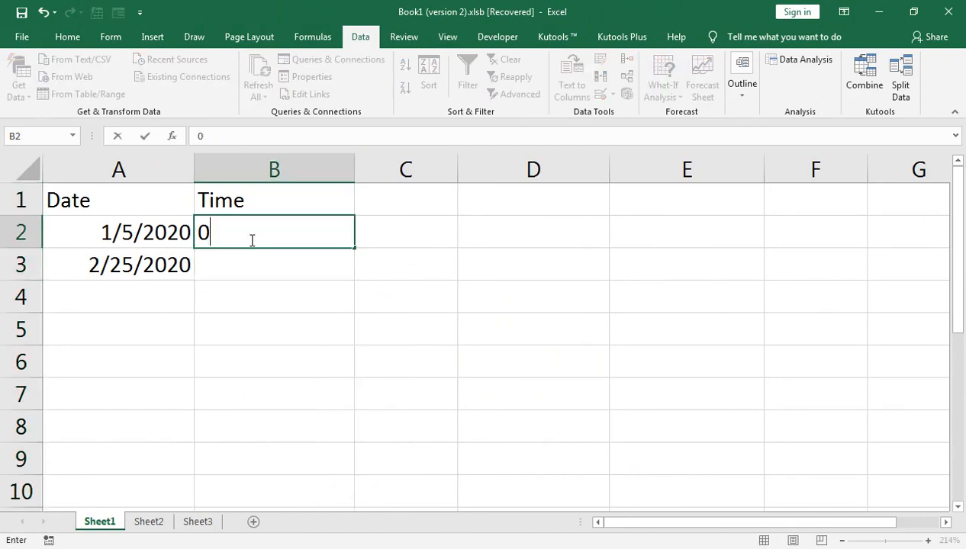
text(:00)
key(Return)
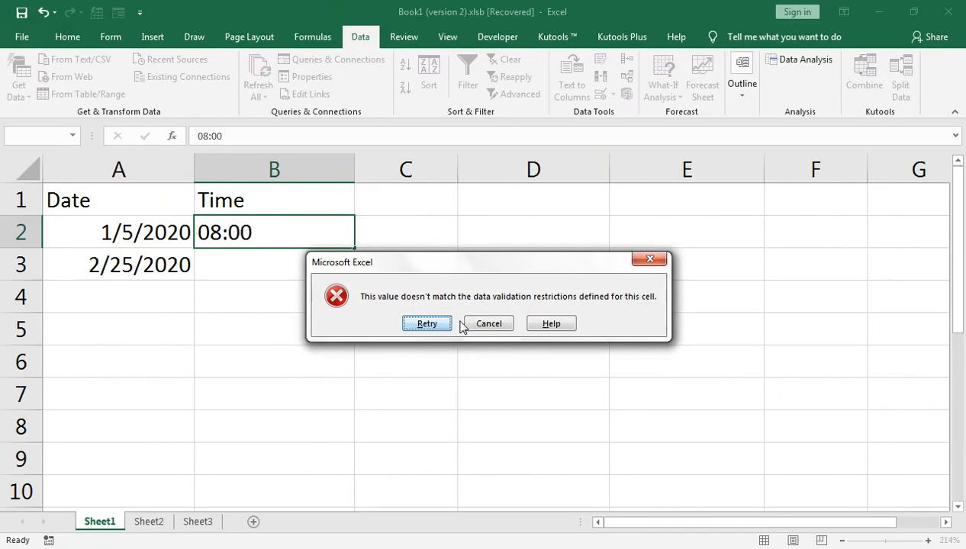
click(534, 306)
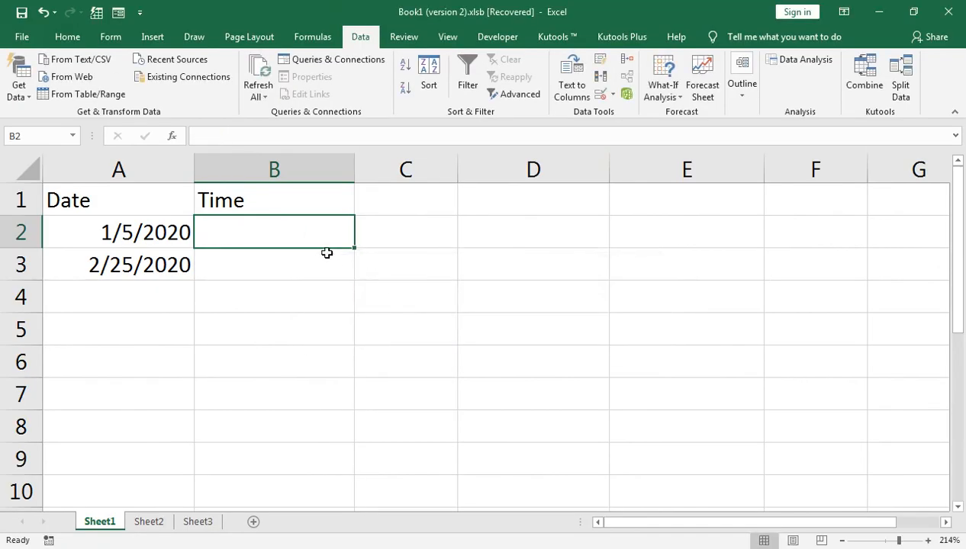
- Enter the times 09:00 in cell B2 and 20:00 in cell B3
text(09:00)
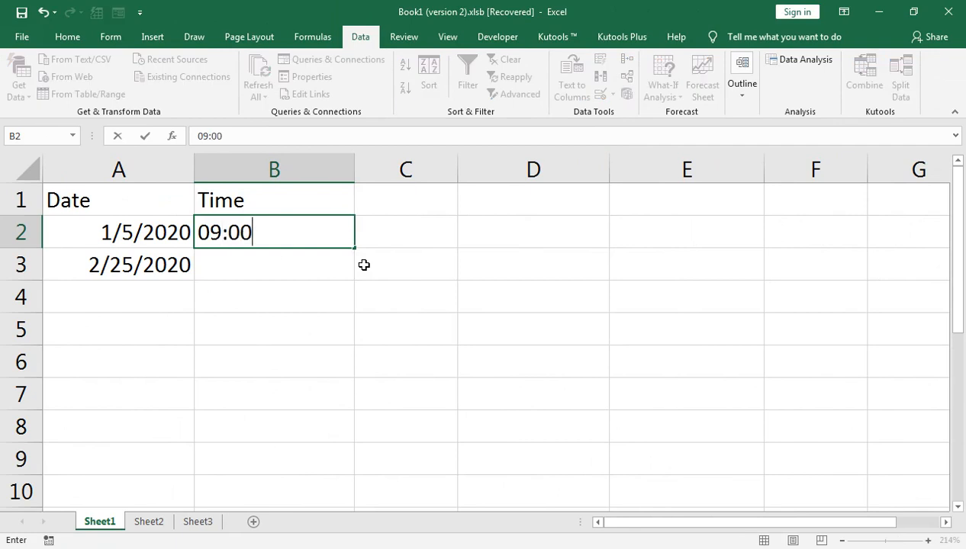
key(Return)
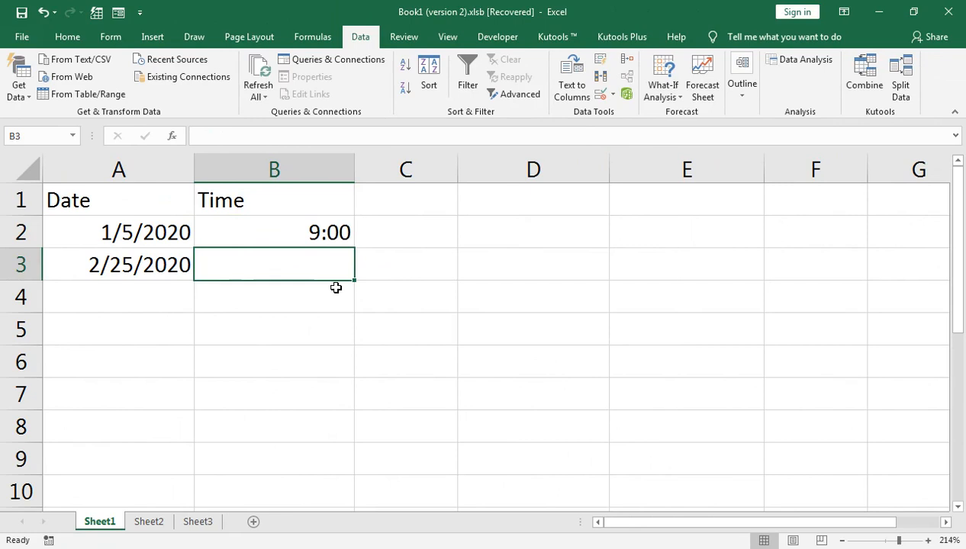
text(20:00)
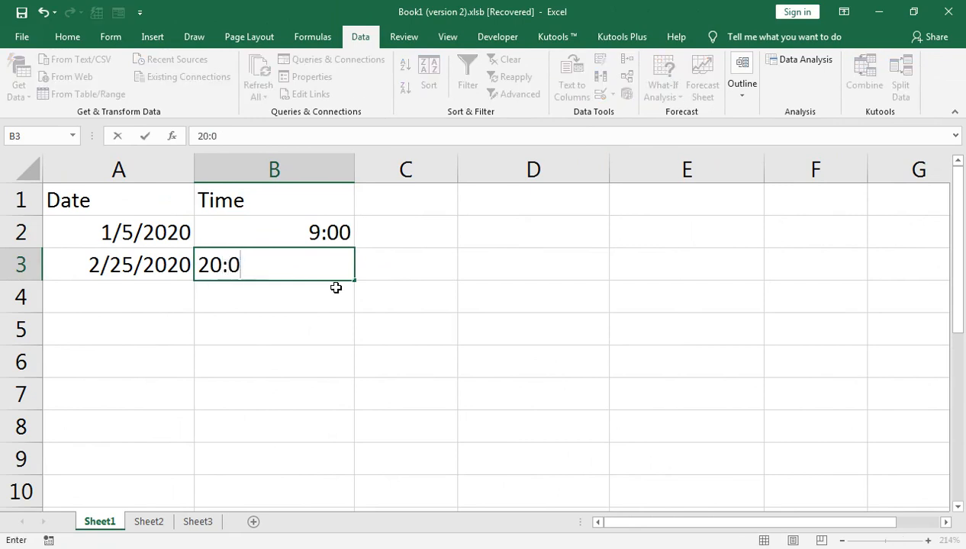
key(Return)
- Test the upper time limit by trying to enter 21:00 in cell B3, and cancel the entry
key(Up)
text(21:00)
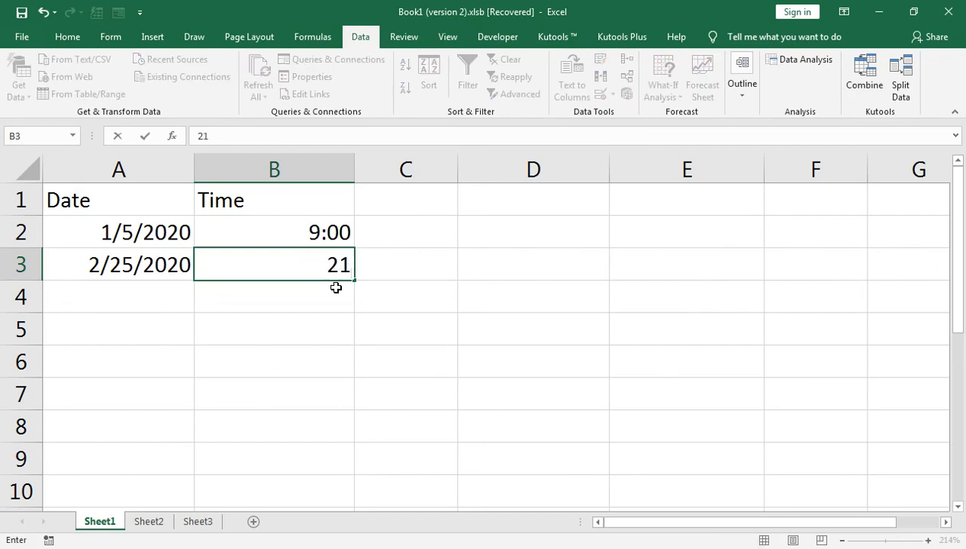
key(Return)
key(Escape)
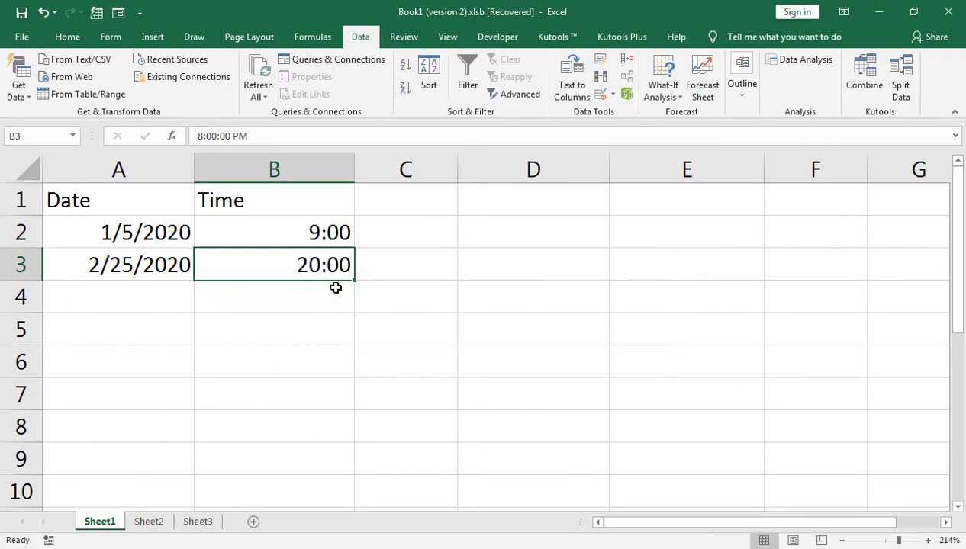
- Replace the time in cell B3 with 19:29
text(9)
key(BackSpace)
text(19:)
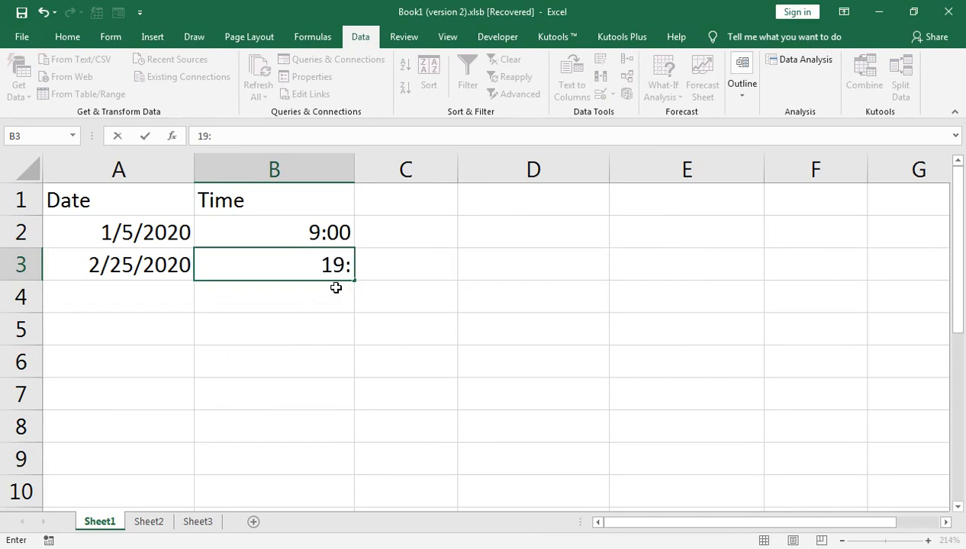
text(29)
key(Return)
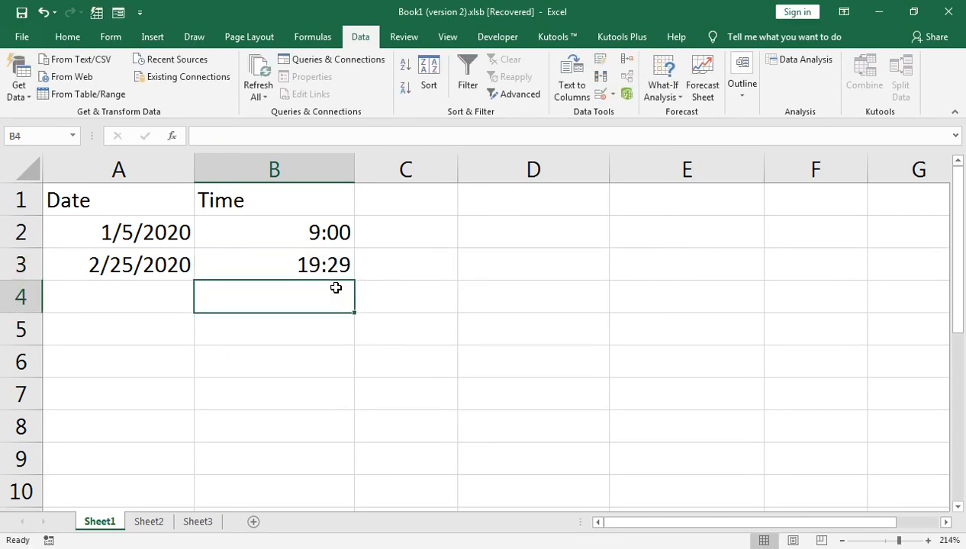
- Test the time rule just past its limit by trying 20:01 in cell B3, and cancel the entry
key(Up)
text(20:01)
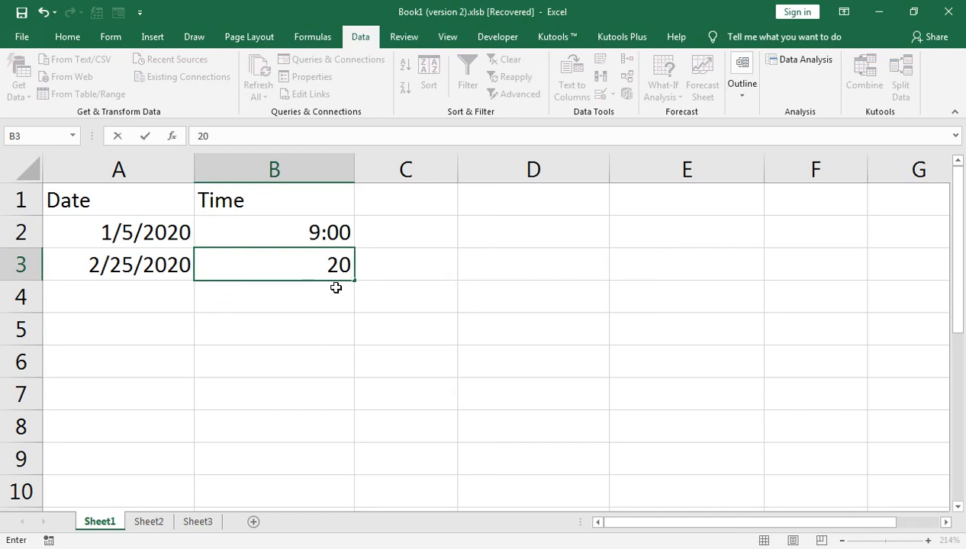
key(Return)
key(Tab)
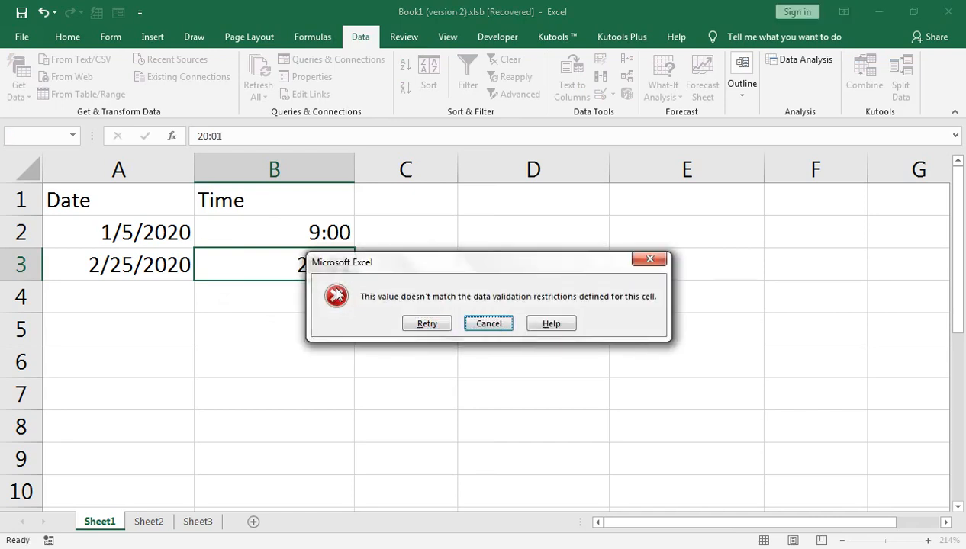
key(Return)
- Enter the labels Start Date in cell D1 and End Date in cell D2
key(Right)
key(Right)
key(Up)
key(Up)
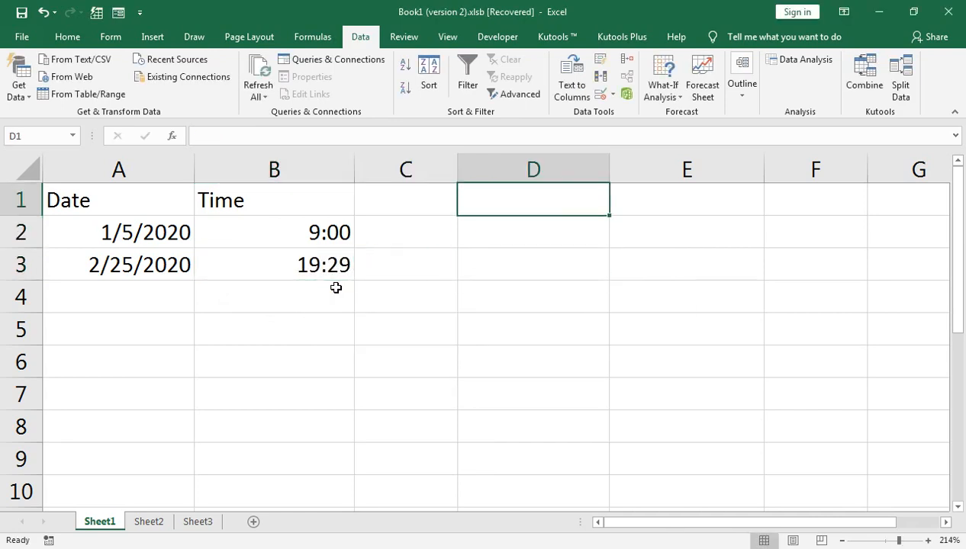
text(Start)
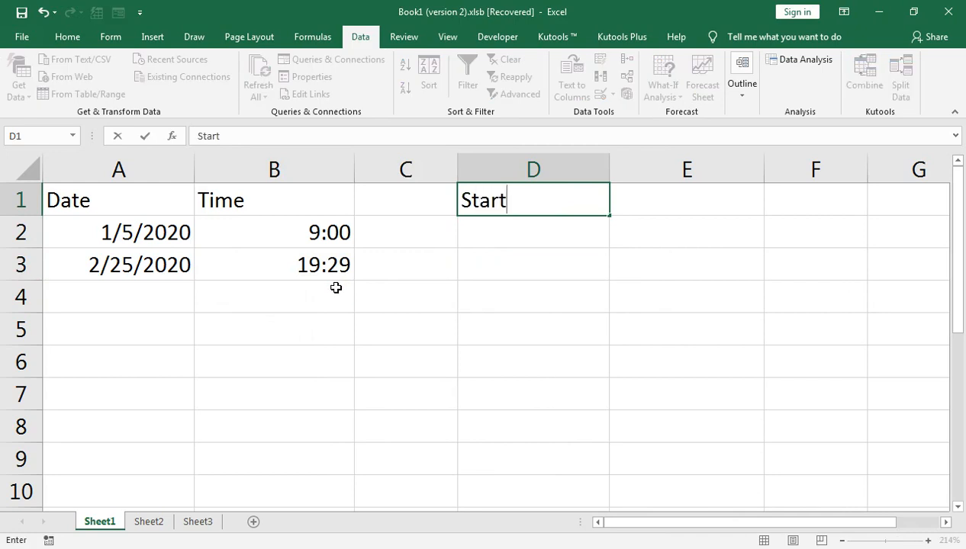
text( Date)
key(Return)
text(End Dta)
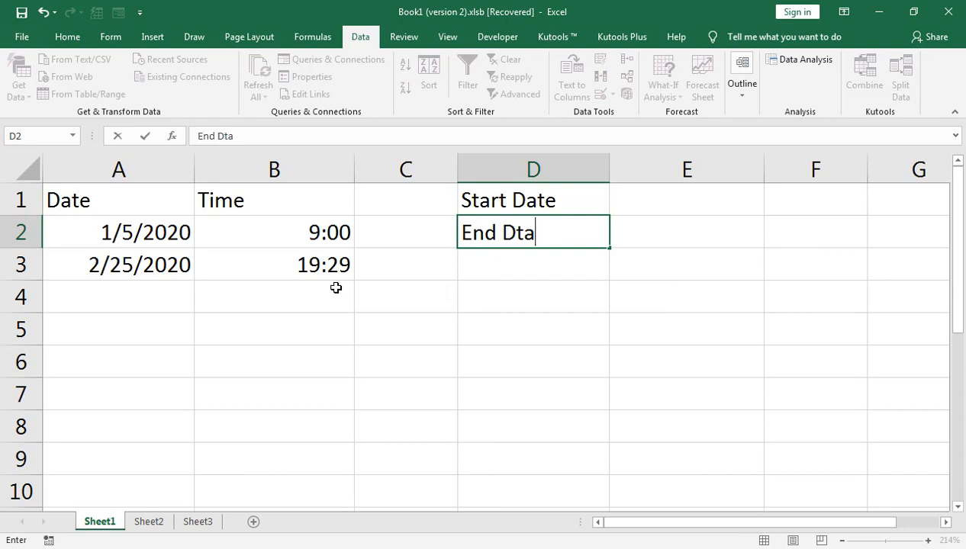
key(BackSpace)
key(BackSpace)
text(ate)
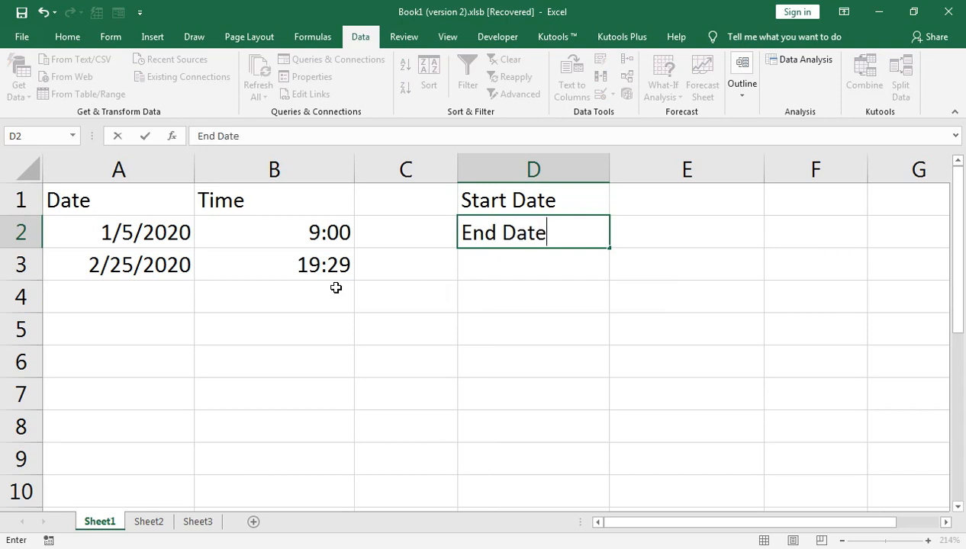
key(Return)
- Enter 1/1/2020 beside Start Date in cell E1 and 12/31/2020 beside End Date in cell E2
key(Up)
key(Up)
key(Right)
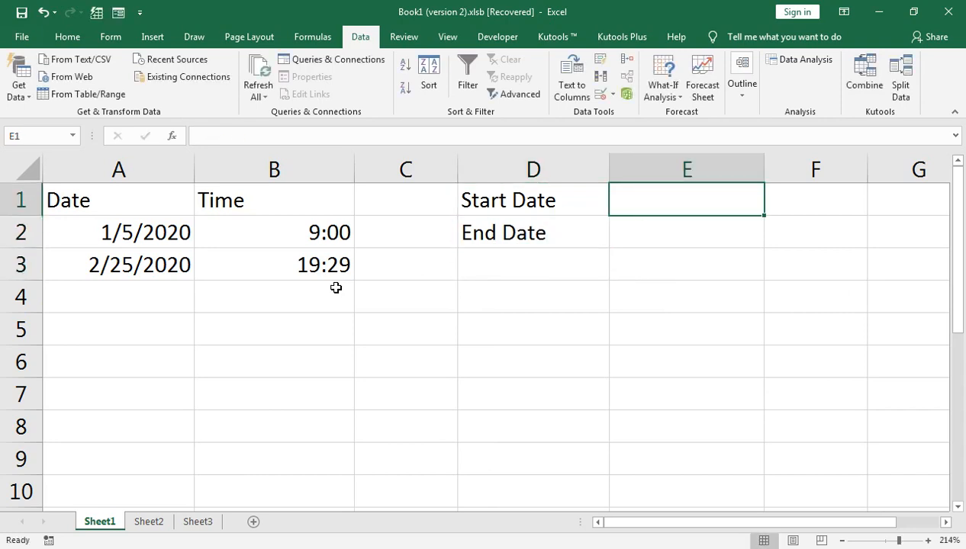
text(1/1/2020)
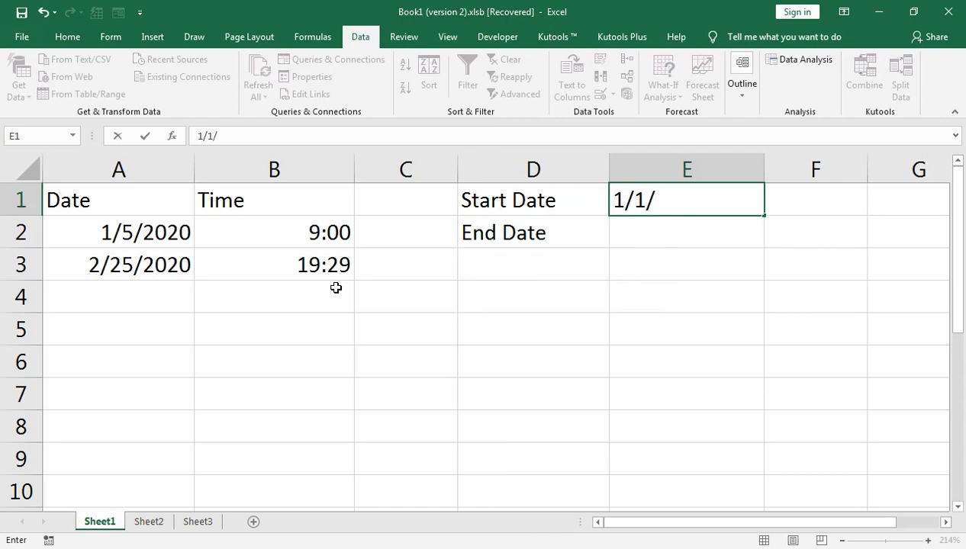
key(Return)
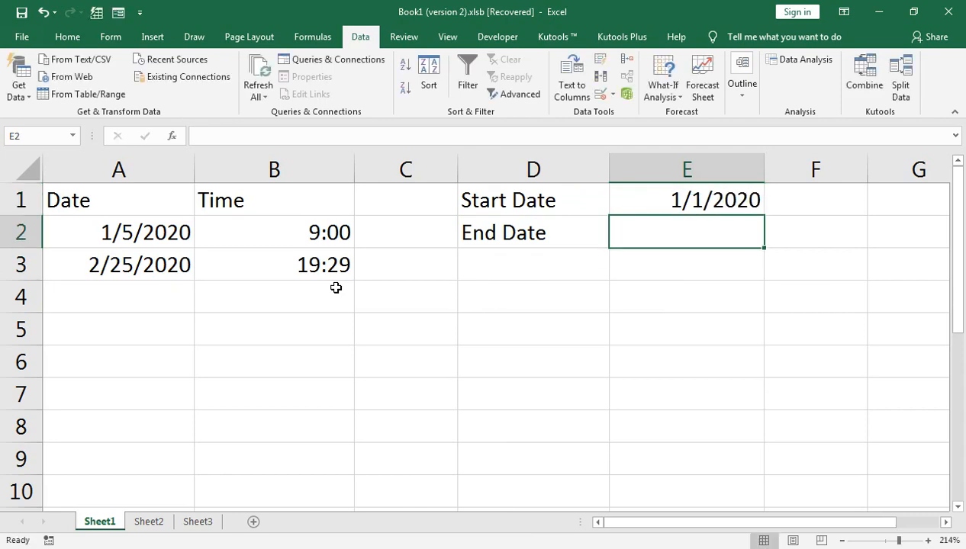
text(12/)
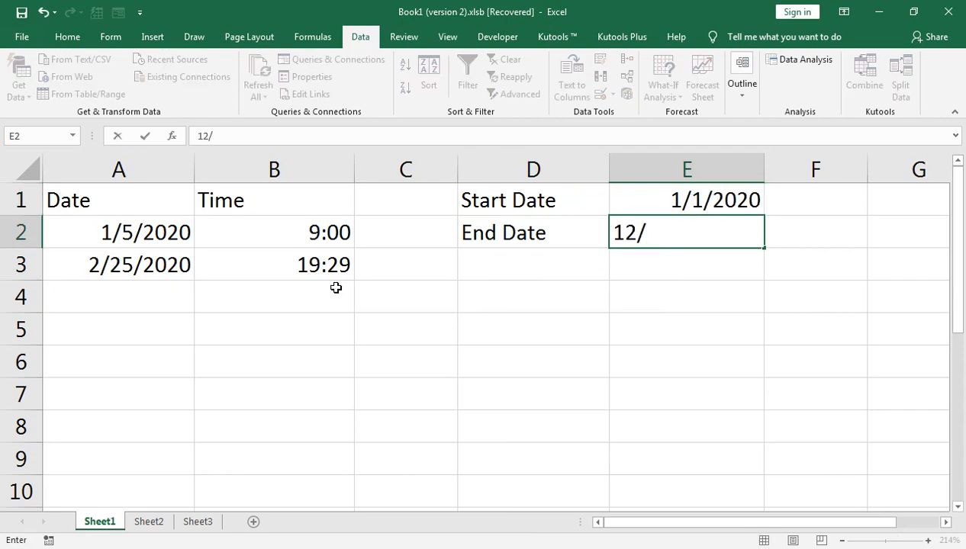
text(31/2020)
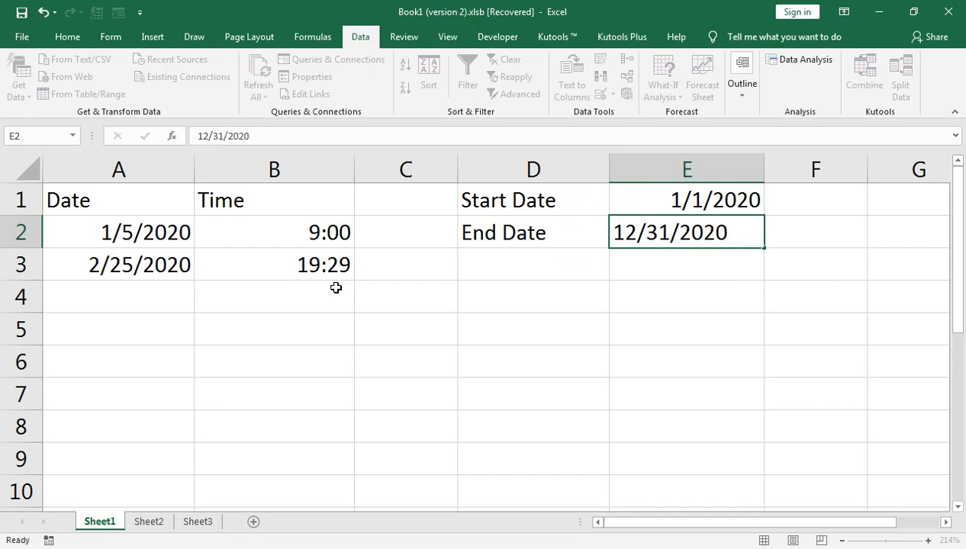
key(Return)
- Create named ranges from the selection D1:E2, using the labels in its left column as names
key(Up)
key(Up)
key(shift+Down)
key(shift+Left)
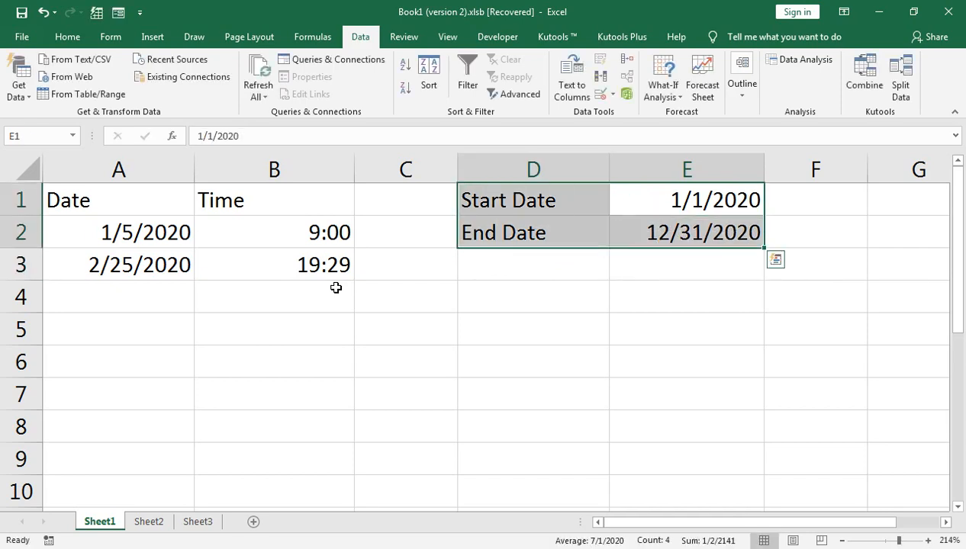
click(320, 38)
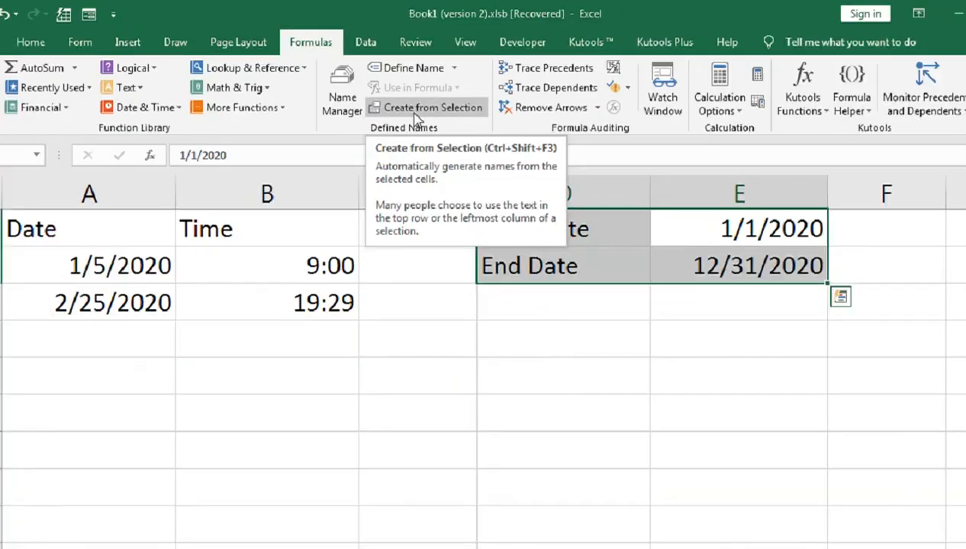
click(480, 190)
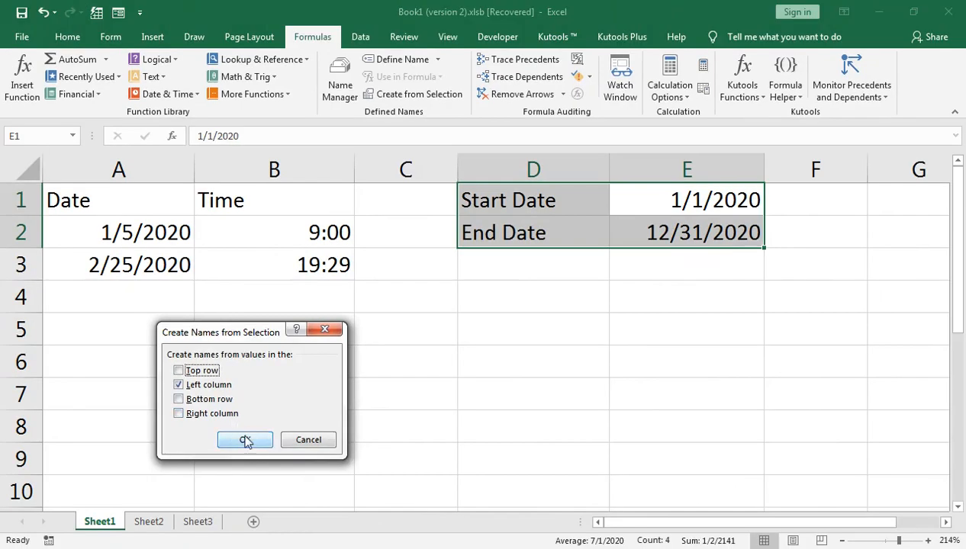
click(490, 372)
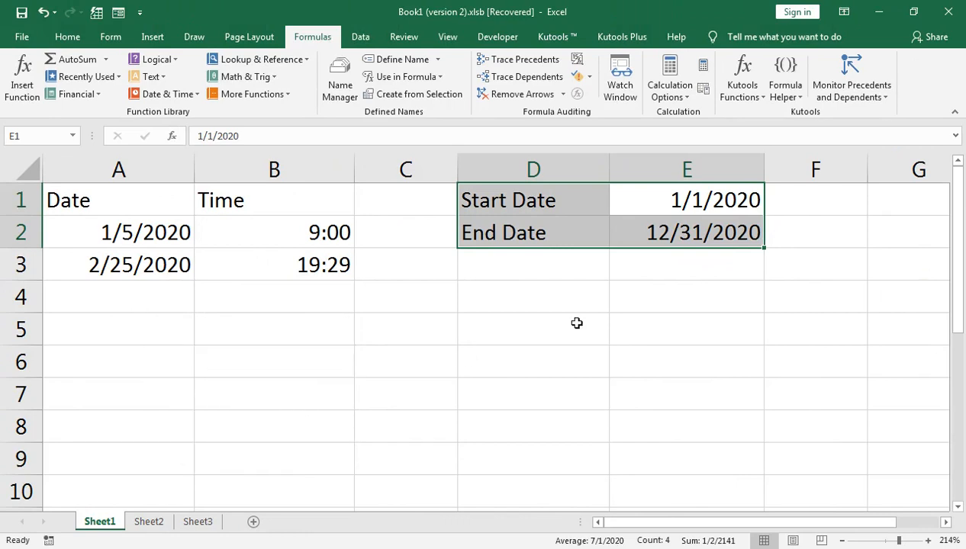
- Start a data validation rule for the whole of column G that allows dates only
click(853, 166)
click(883, 165)
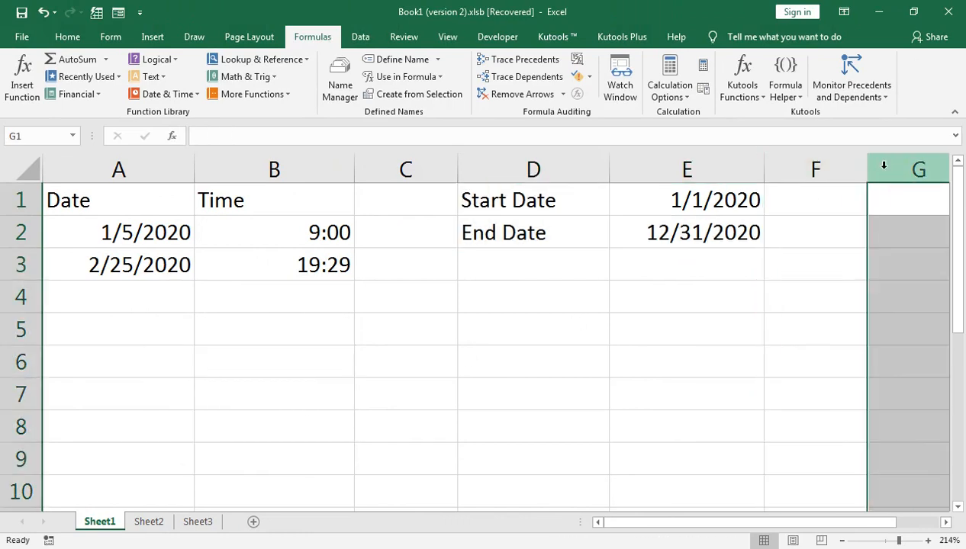
key(Right)
key(Right)
key(Left)
key(Left)
key(Left)
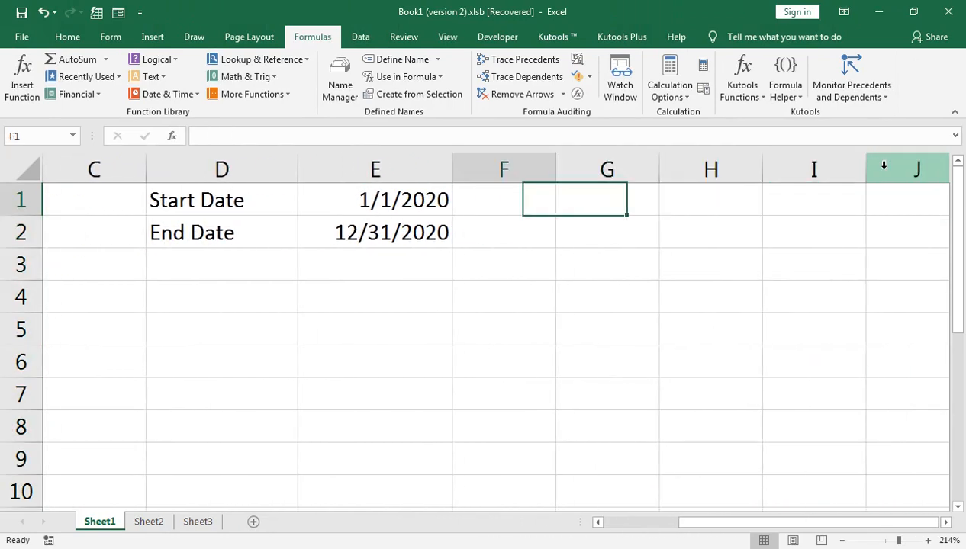
click(638, 169)
click(623, 209)
click(602, 181)
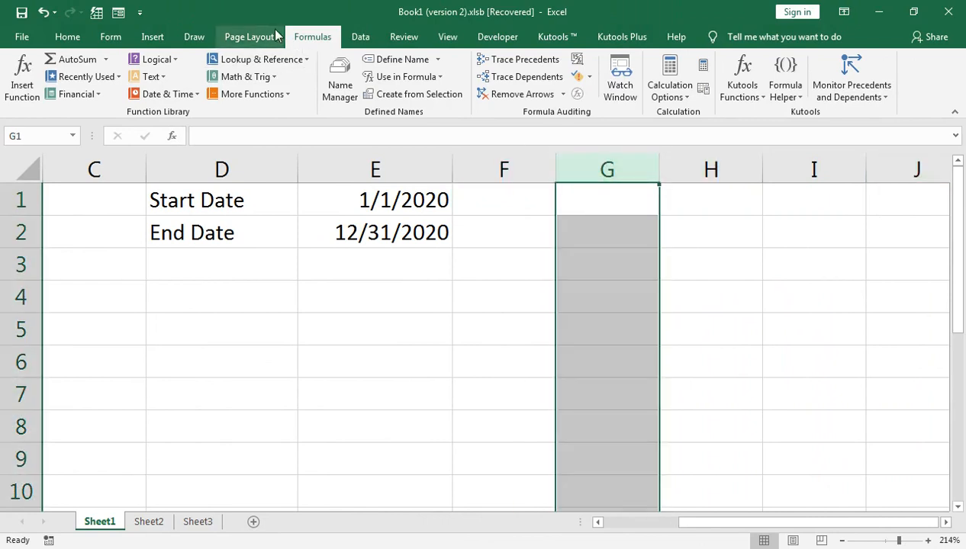
click(360, 37)
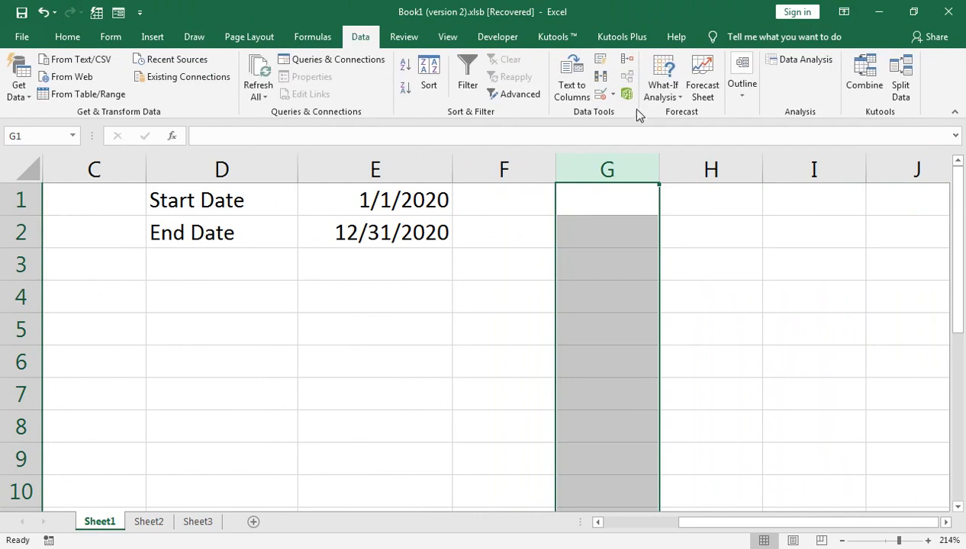
click(631, 99)
click(626, 114)
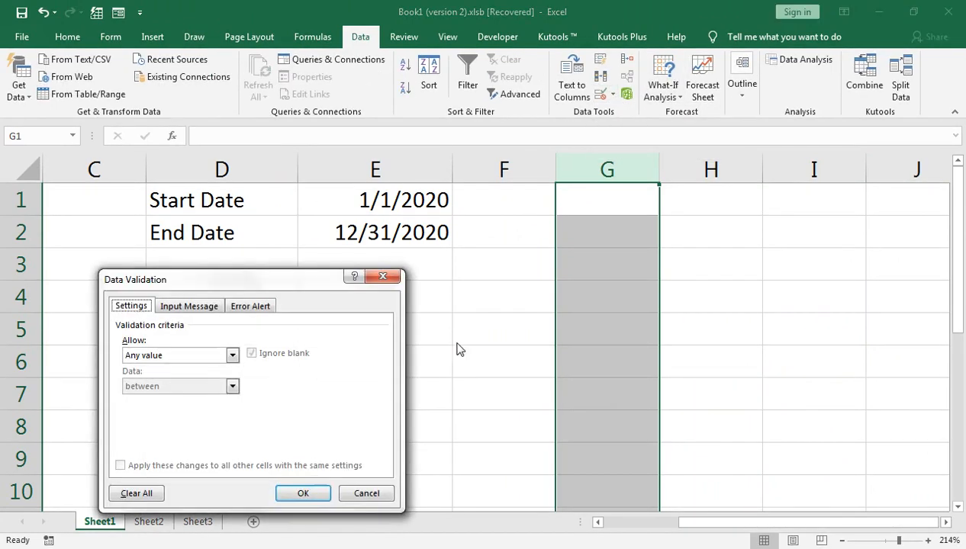
click(231, 354)
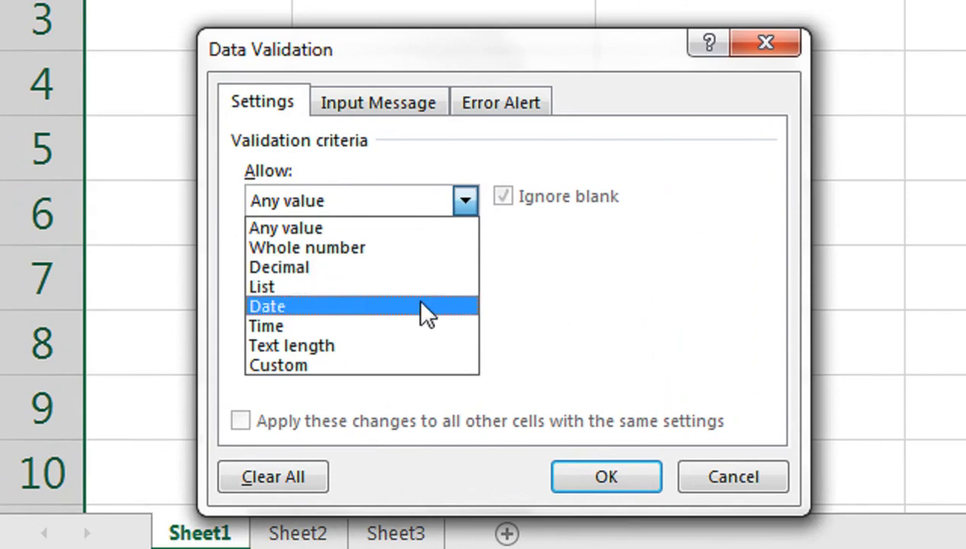
click(426, 313)
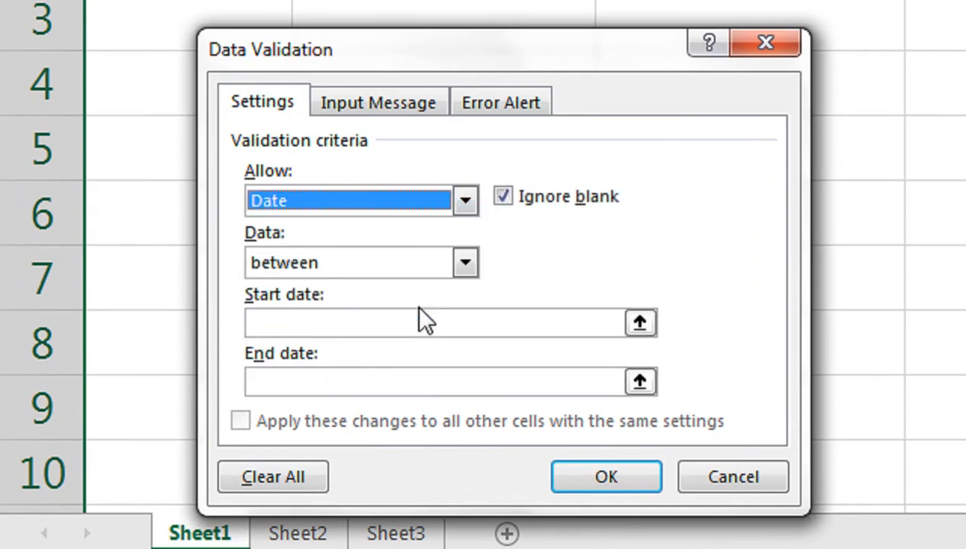
- Set the rule's start date to the named range Start_Date
click(471, 312)
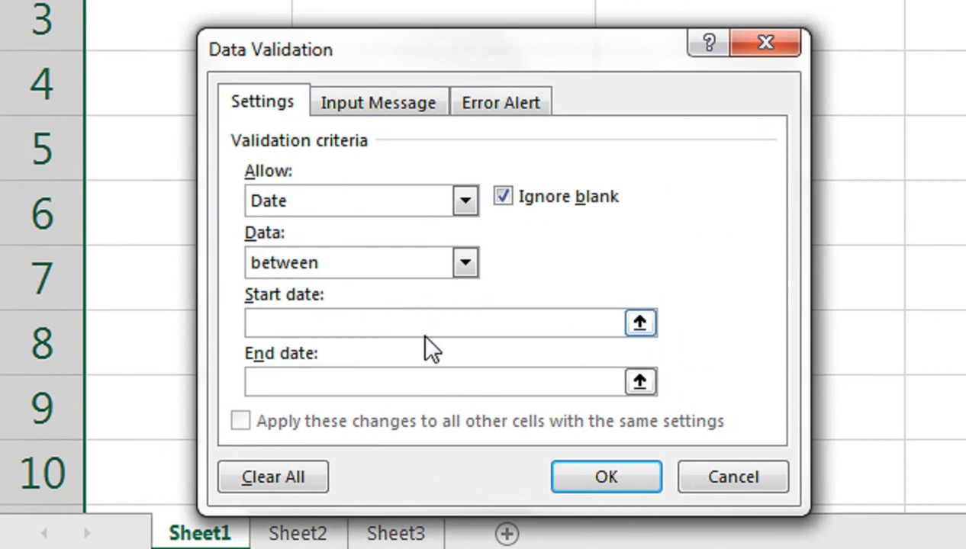
key(F3)
click(369, 207)
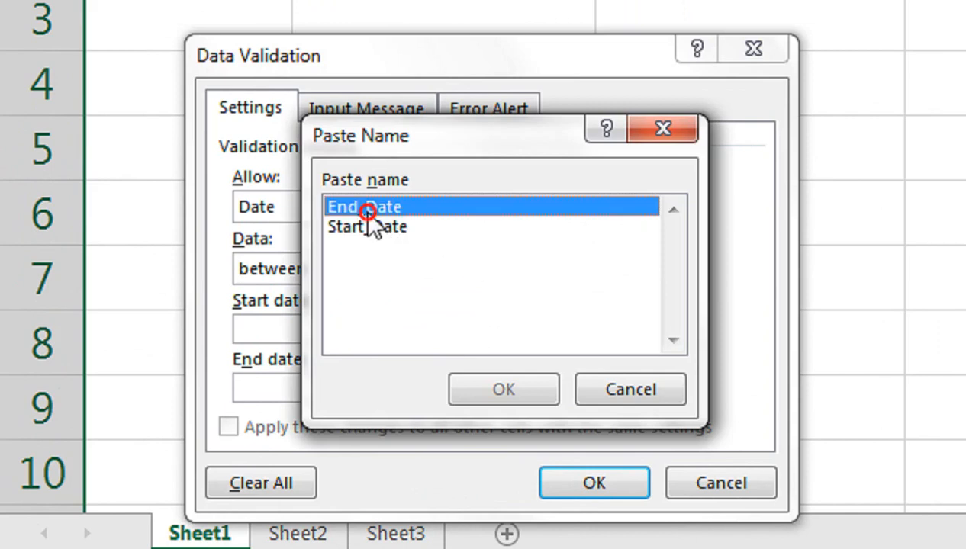
click(379, 226)
click(502, 391)
click(498, 389)
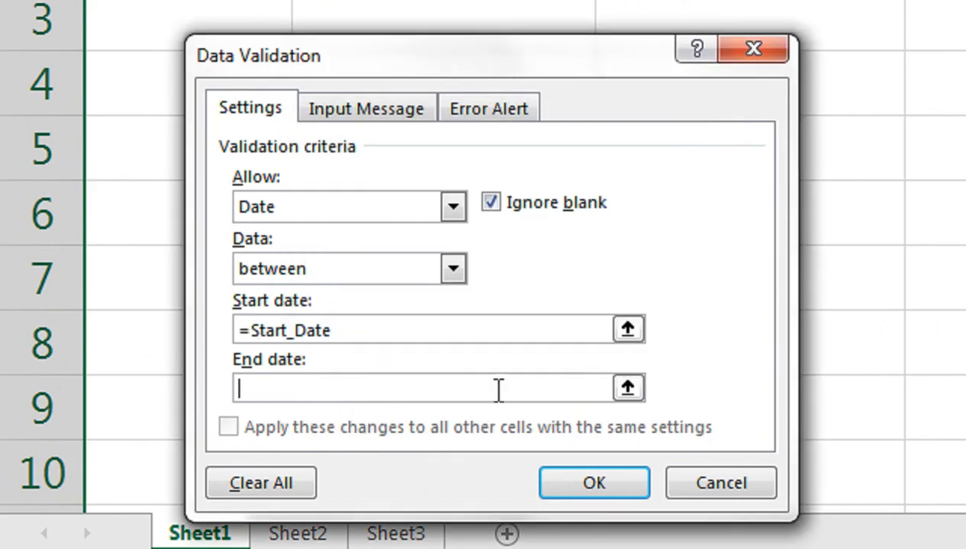
- Set the rule's end date to the named range End_Date and apply the validation to column G
key(F3)
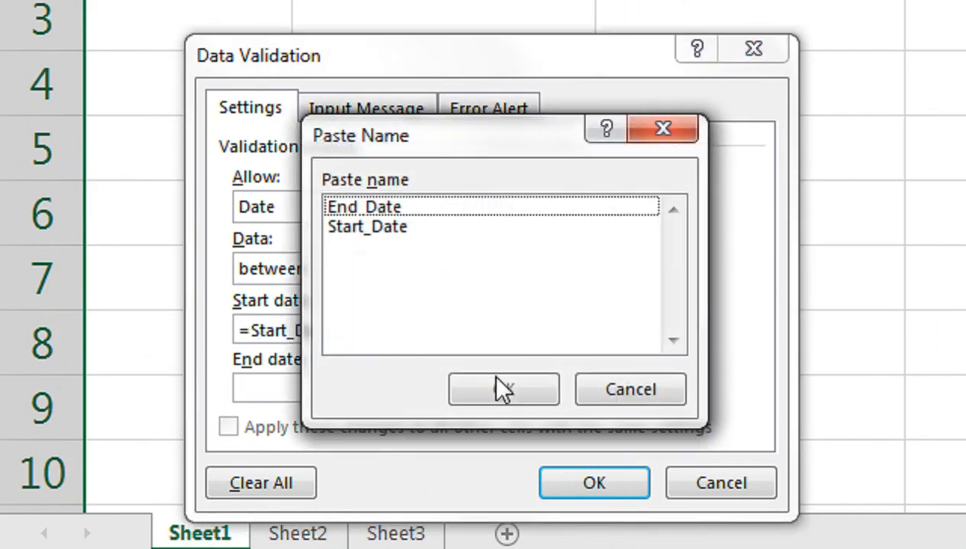
click(374, 228)
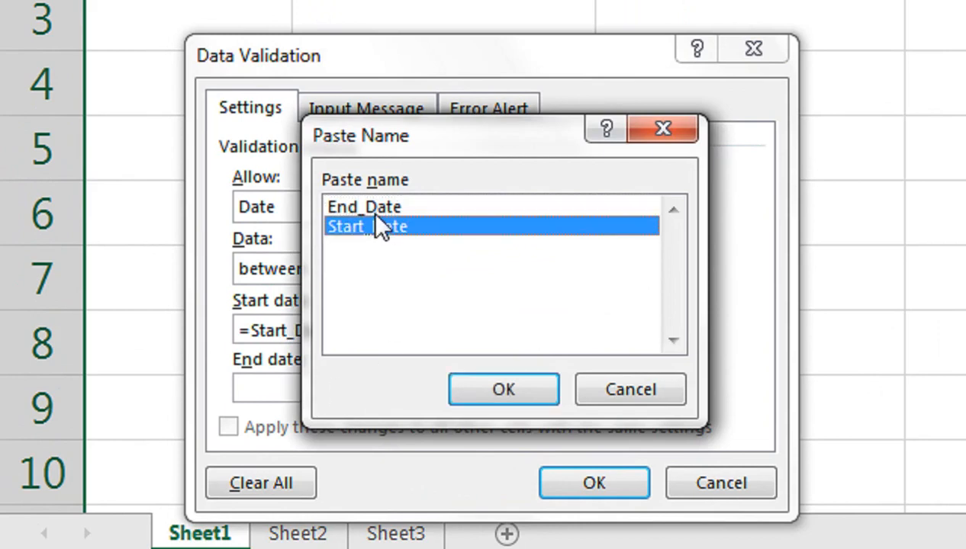
click(371, 209)
click(501, 389)
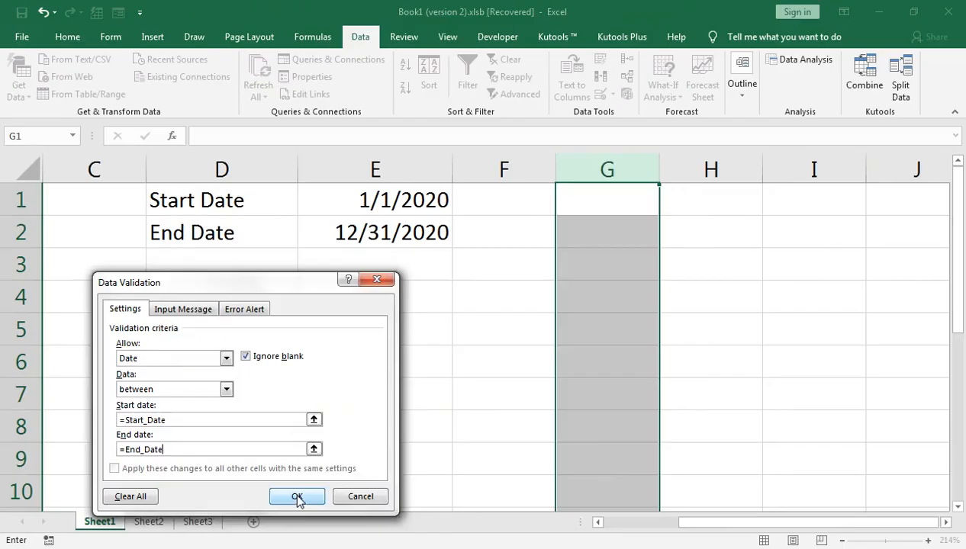
click(594, 444)
click(290, 480)
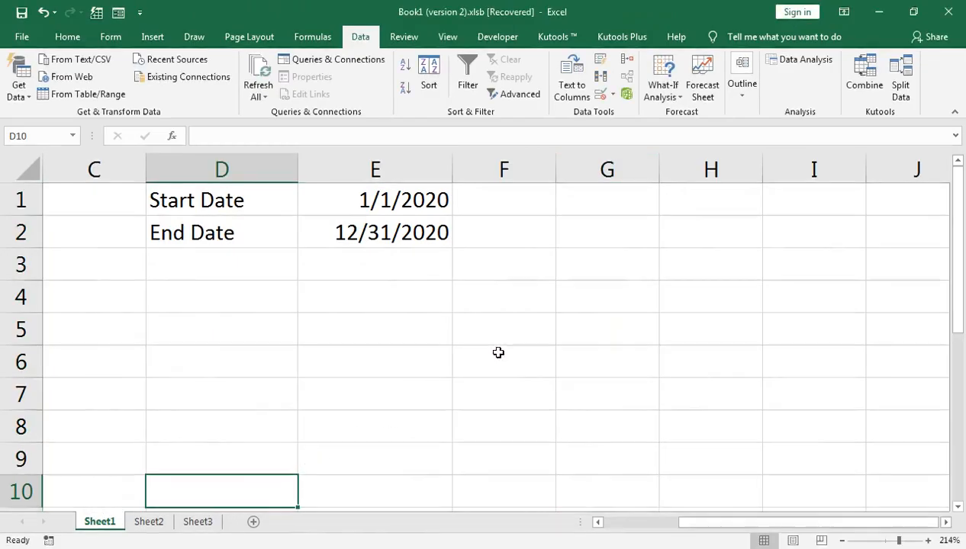
- Review the data validation settings of column G and leave them without making changes
click(607, 200)
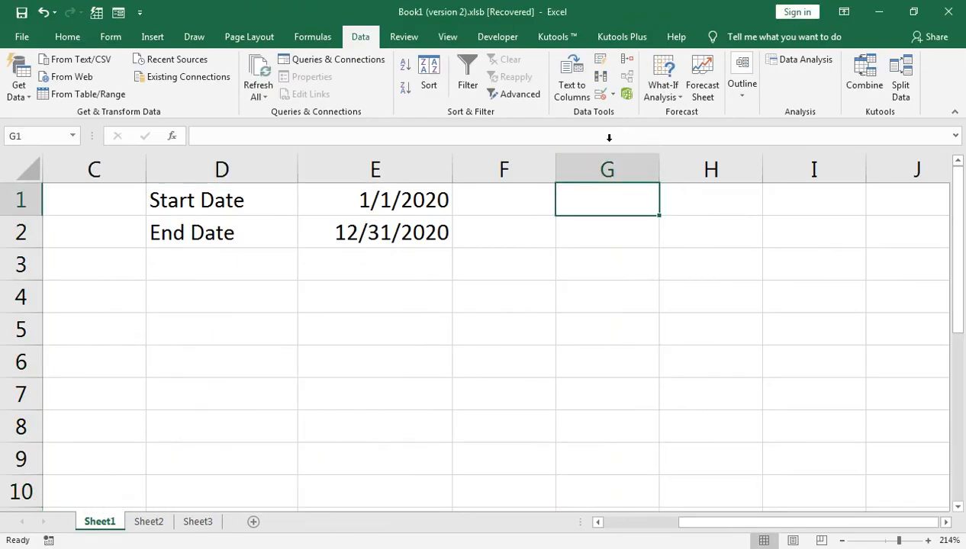
click(608, 166)
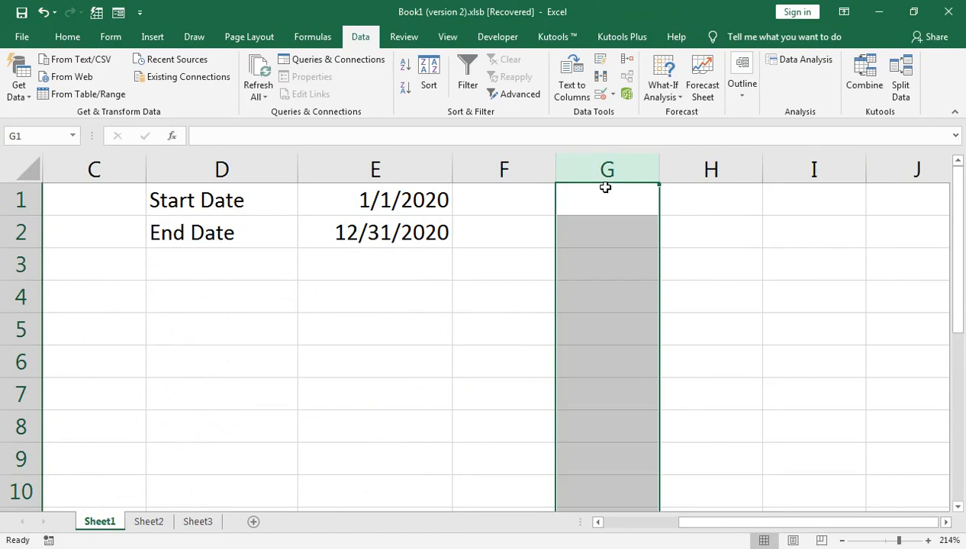
click(611, 93)
click(591, 113)
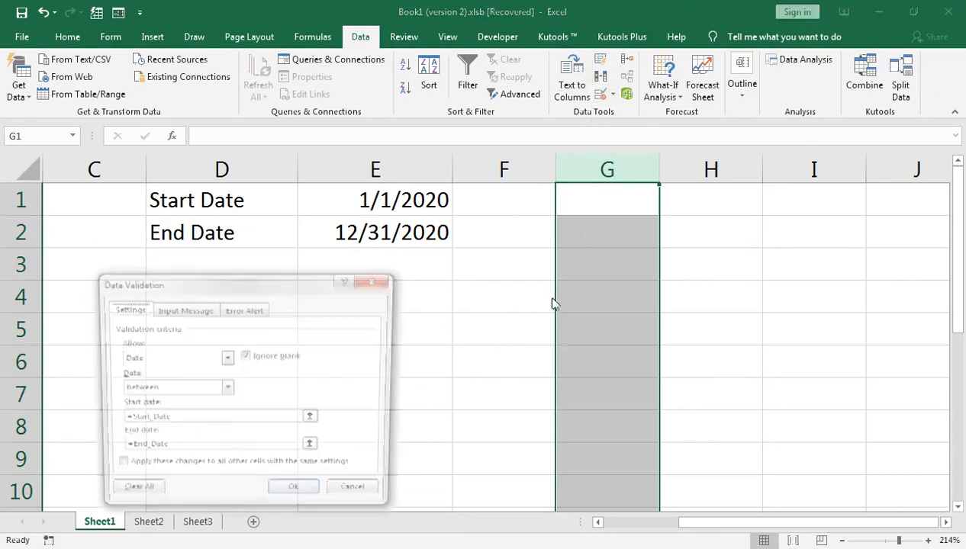
click(358, 497)
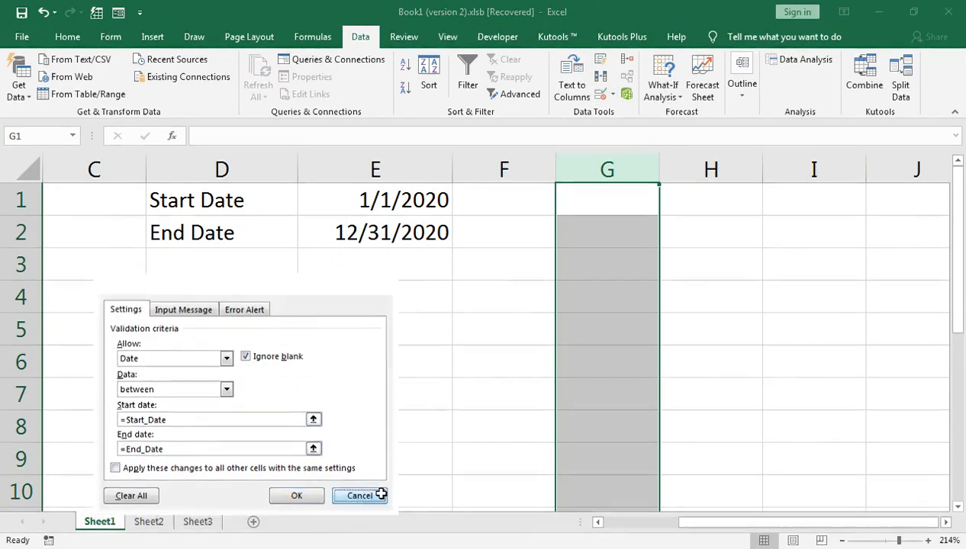
- Apply an outline border to cell G1
click(605, 199)
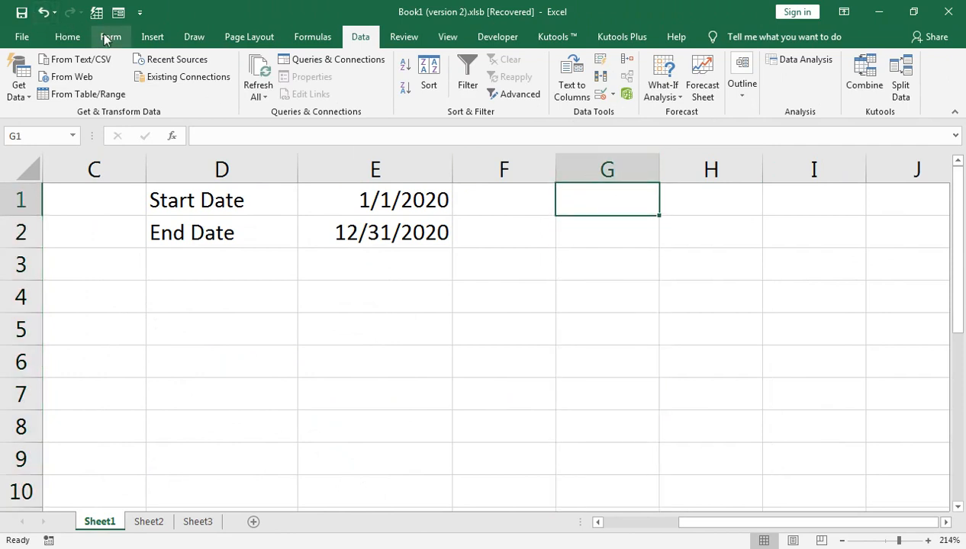
click(67, 37)
click(154, 88)
click(269, 274)
click(605, 178)
click(613, 193)
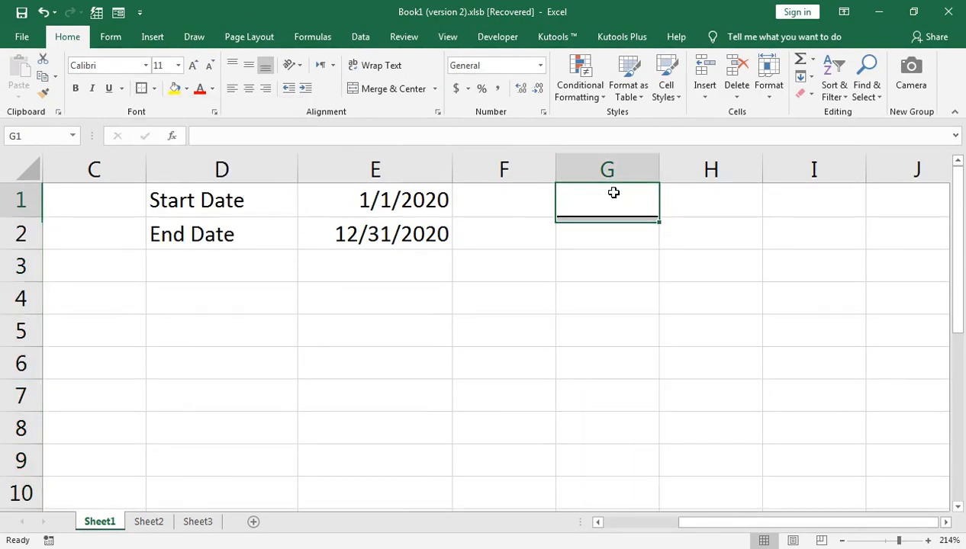
- Test the named-range date rule by trying 1/1/2021 in cell G1, and cancel the entry
text(1/1/2021)
key(Return)
key(Tab)
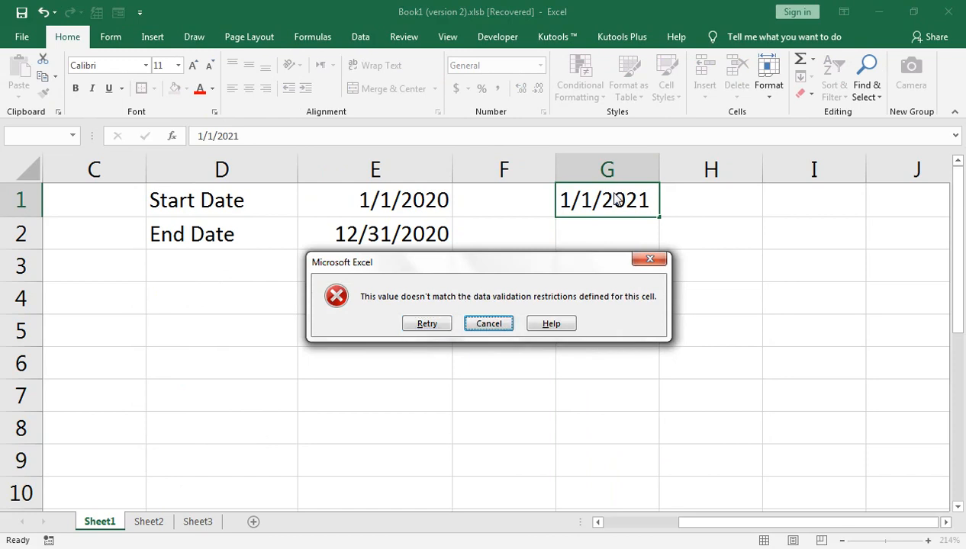
key(Return)
- Enter the heading Shipping Date in cell J1 and autofit the width of column J
key(Right)
key(Right)
key(Right)
key(Right)
key(Right)
key(Right)
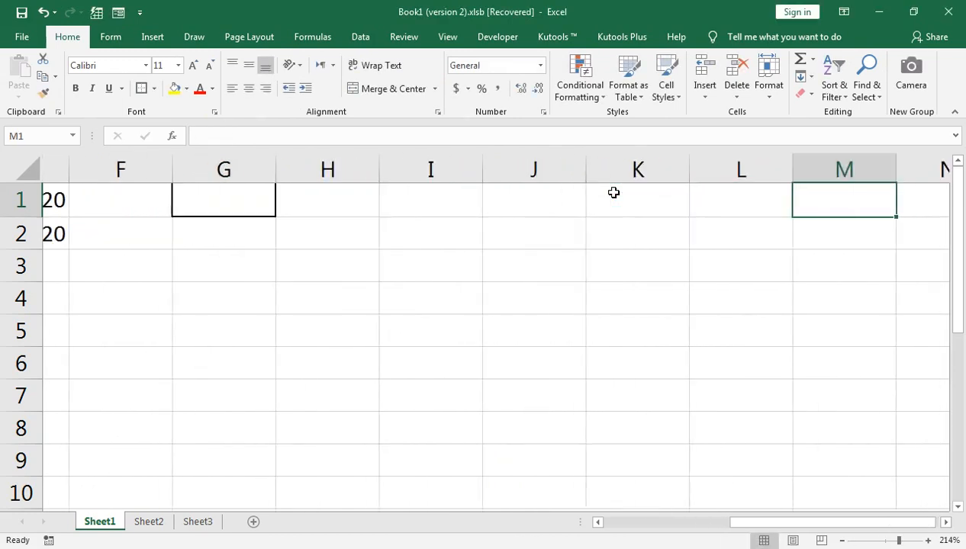
key(Left)
key(Left)
key(Left)
key(Left)
key(Left)
key(Right)
key(Right)
key(Right)
key(Right)
key(Right)
key(Right)
key(Right)
key(Right)
key(Left)
key(Left)
key(Left)
key(Left)
key(Left)
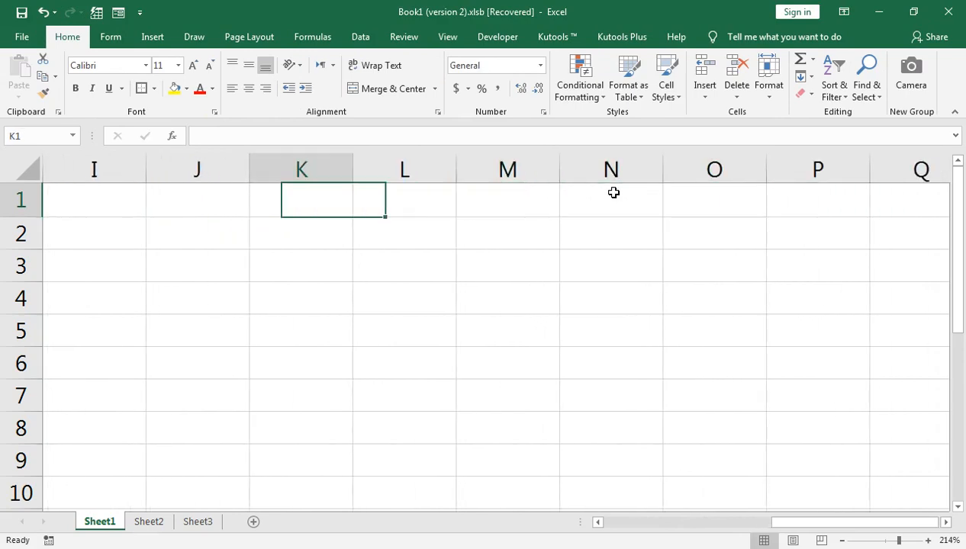
key(Left)
text(Shipp)
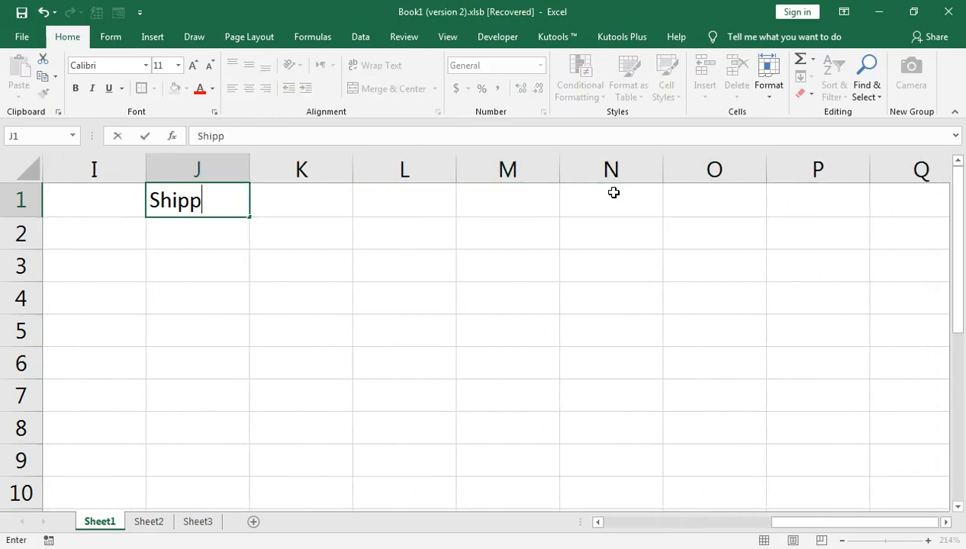
text(ing Date)
key(Right)
key(Left)
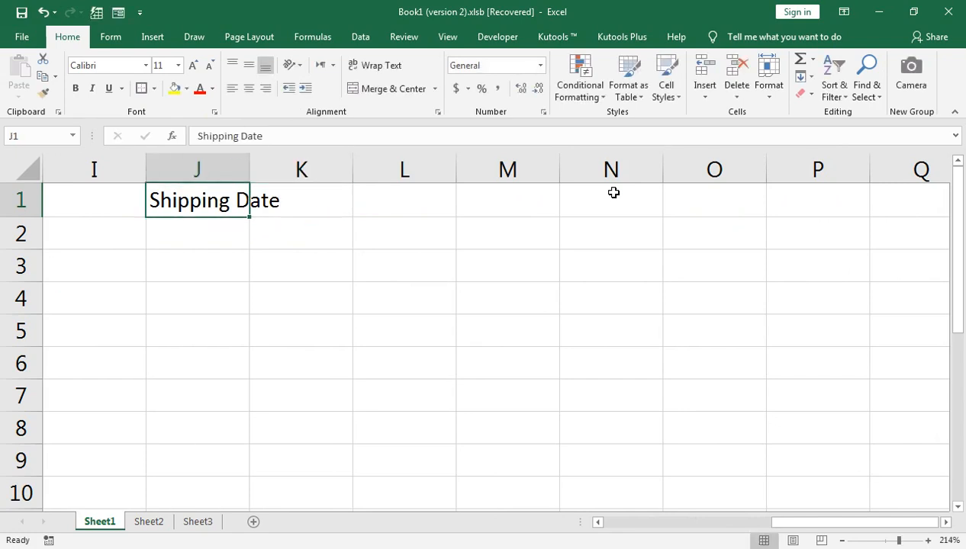
key(alt+h)
key(o)
key(i)
- Enter the heading Receving Date in cell K1 and autofit the width of column K
key(Right)
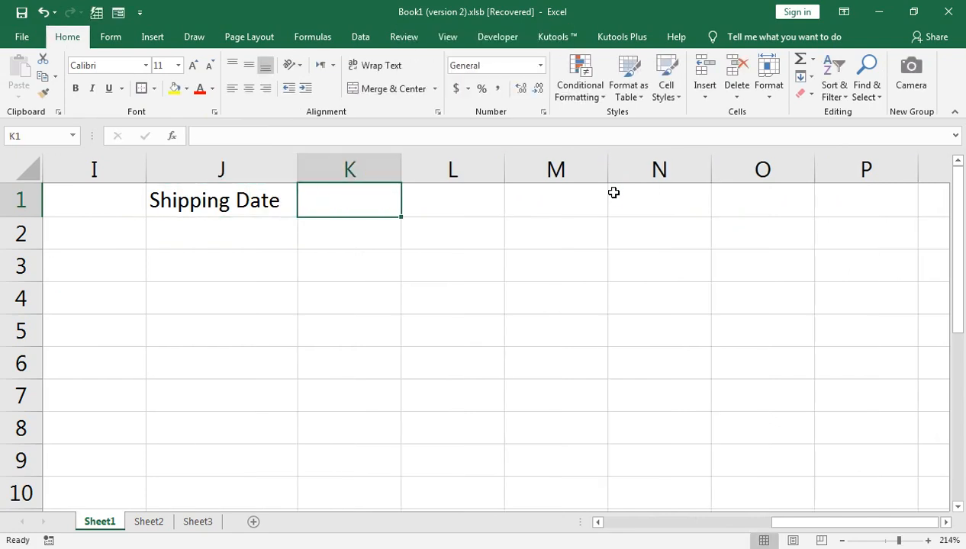
text(Rec)
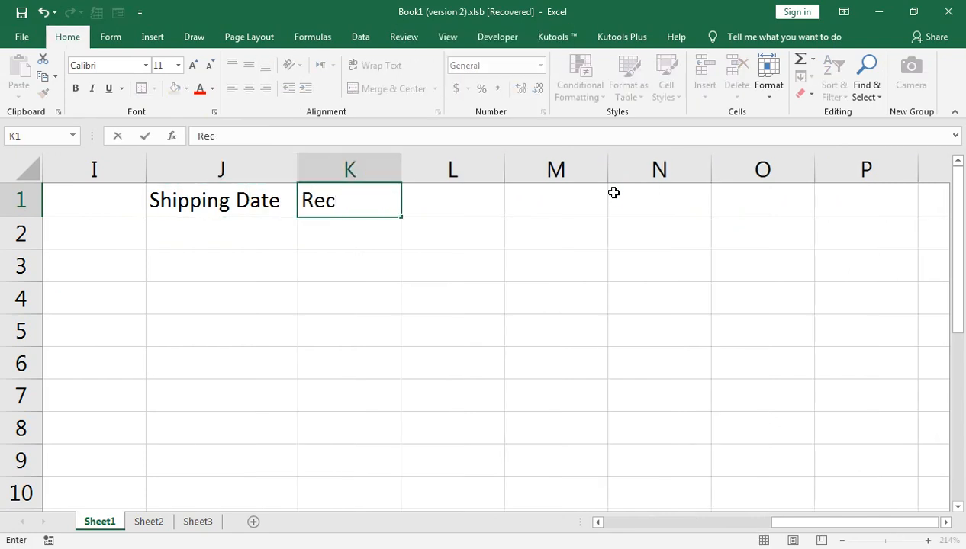
text(eving )
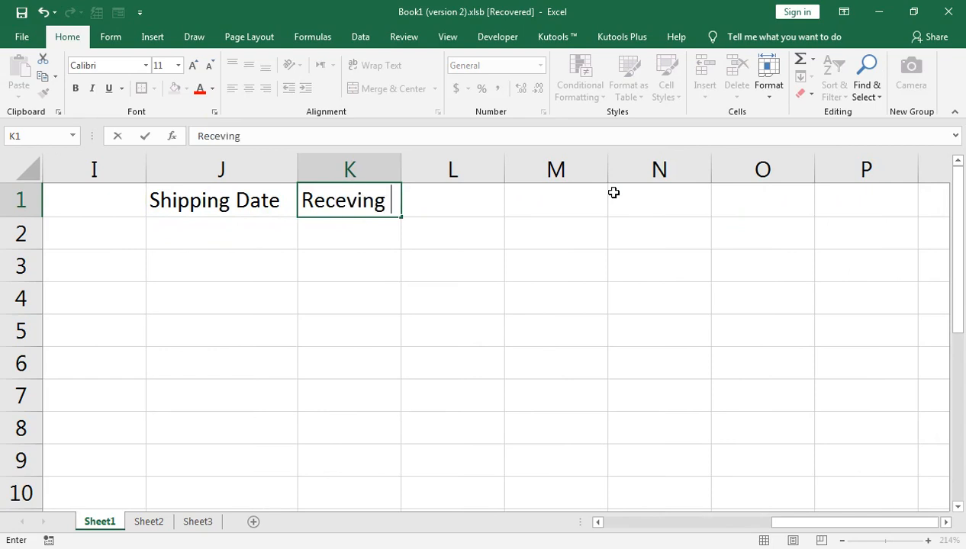
text(Date)
key(Return)
key(Up)
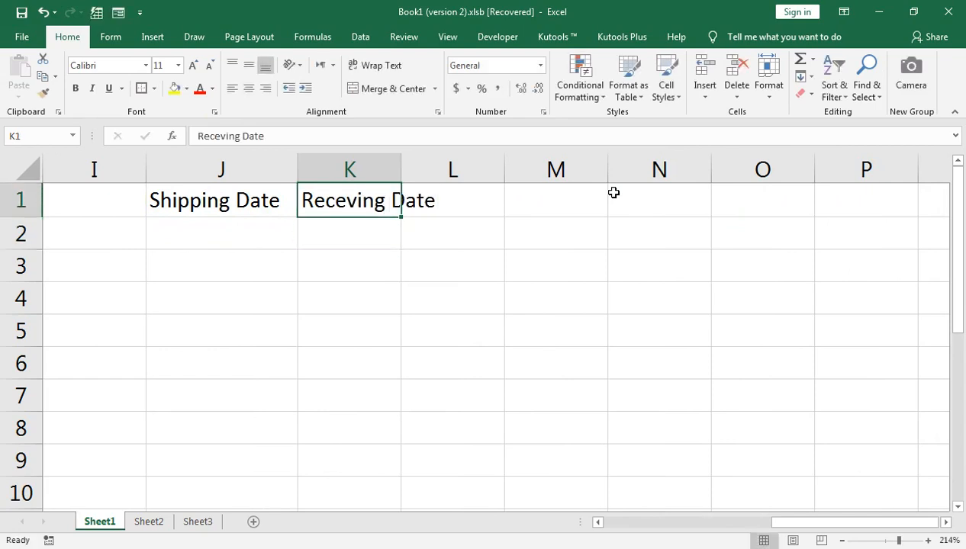
key(alt+o)
key(c)
key(a)
- Enter the shipping dates 3/1/2020 in cell J2 and 5/25/2020 in cell J3
key(Down)
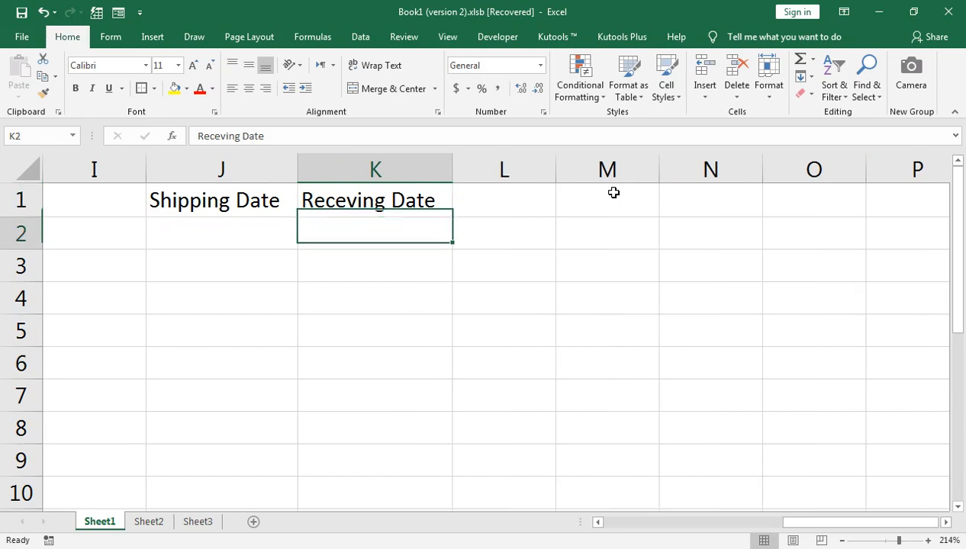
key(Left)
text(3/)
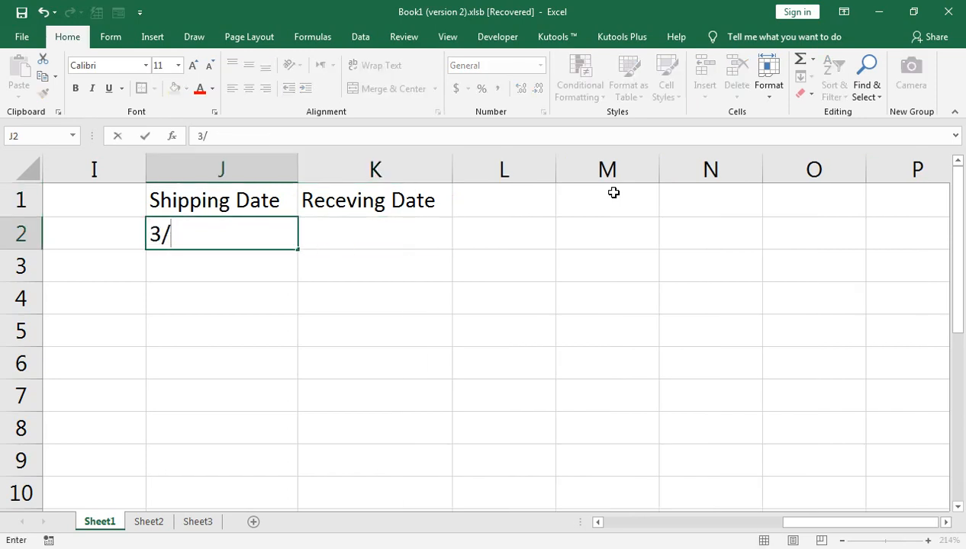
text(1/2020)
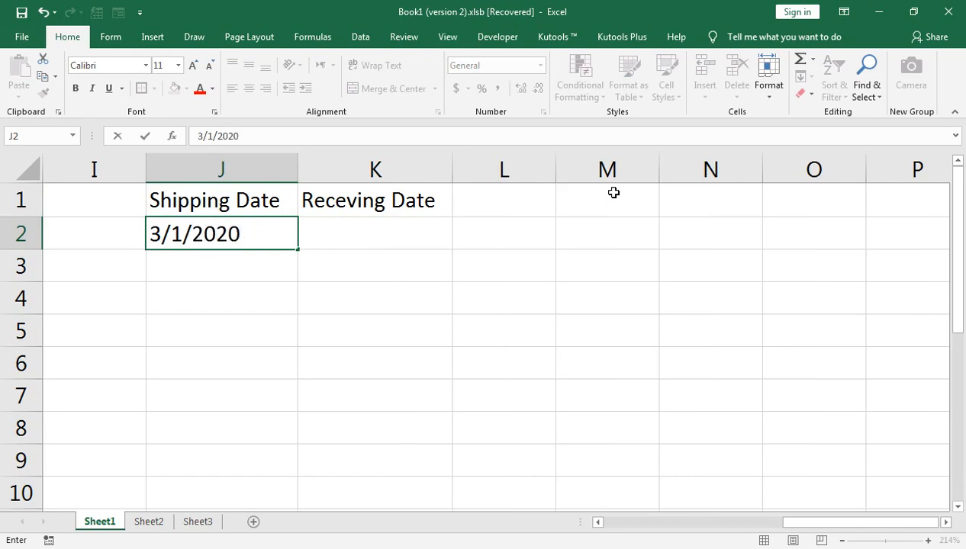
key(Return)
text(5/5)
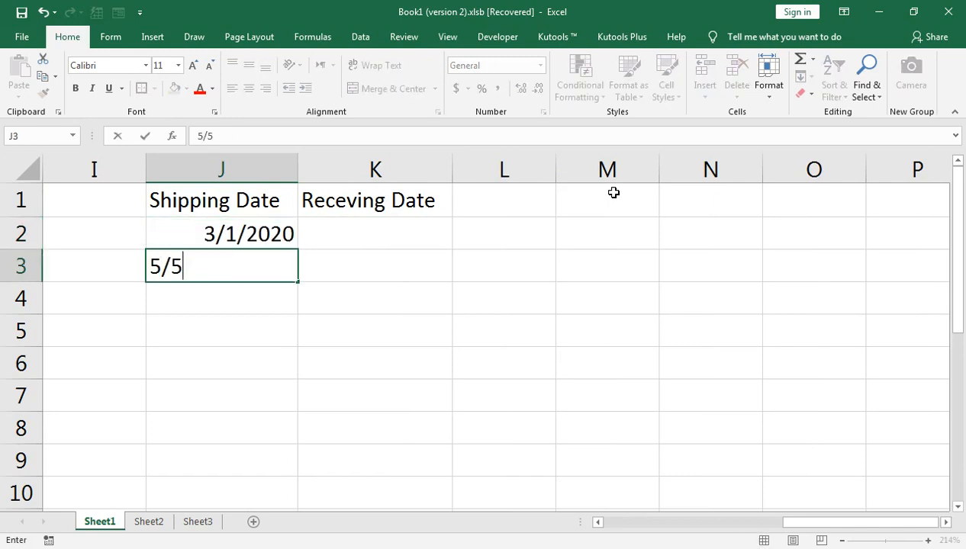
key(BackSpace)
text(25/2020)
key(Return)
- Open the data validation settings for the whole Receving Date column K
key(Right)
key(Up)
key(Up)
key(Up)
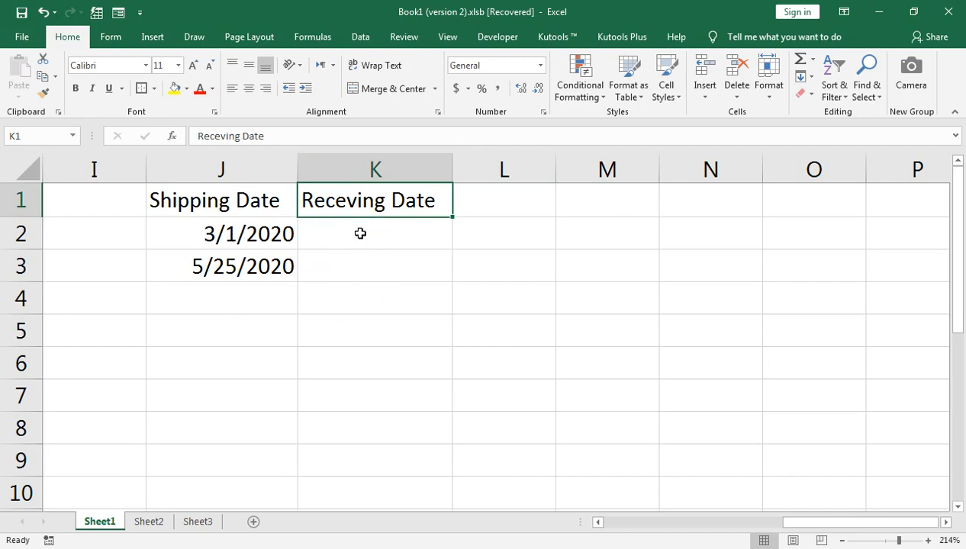
click(388, 169)
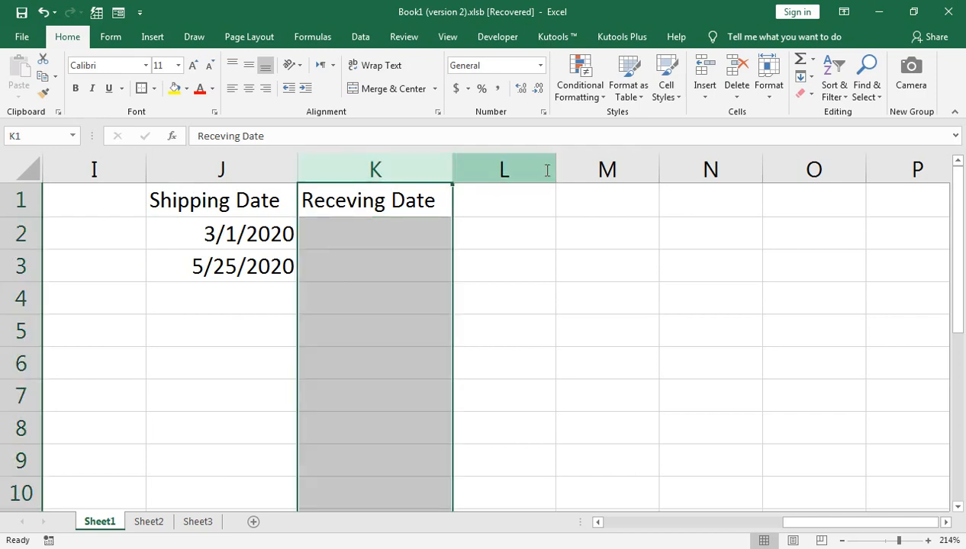
click(360, 37)
click(621, 95)
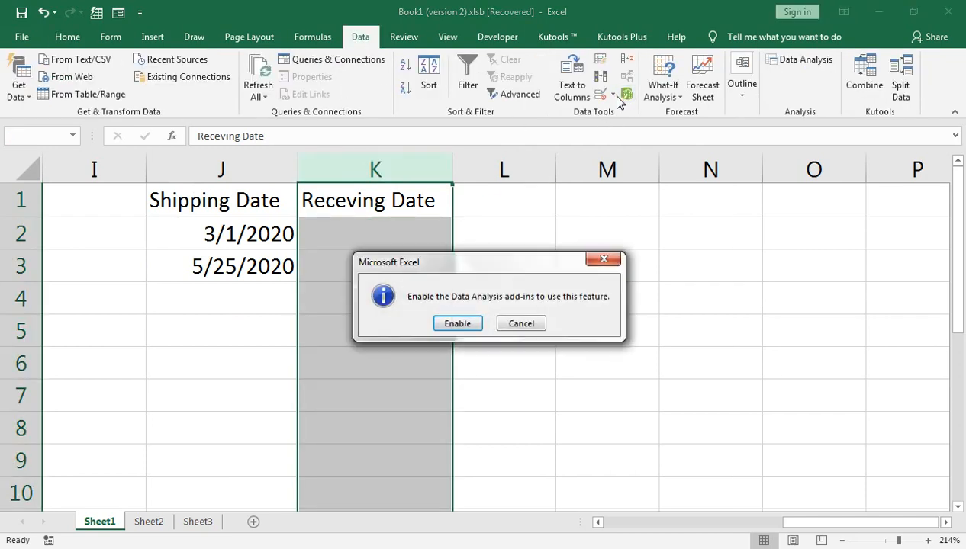
click(603, 258)
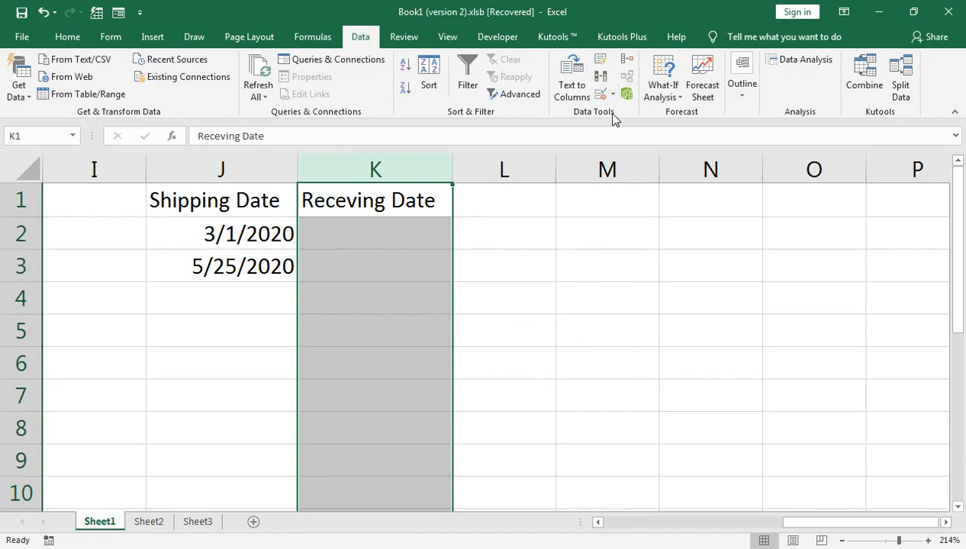
click(611, 95)
click(650, 113)
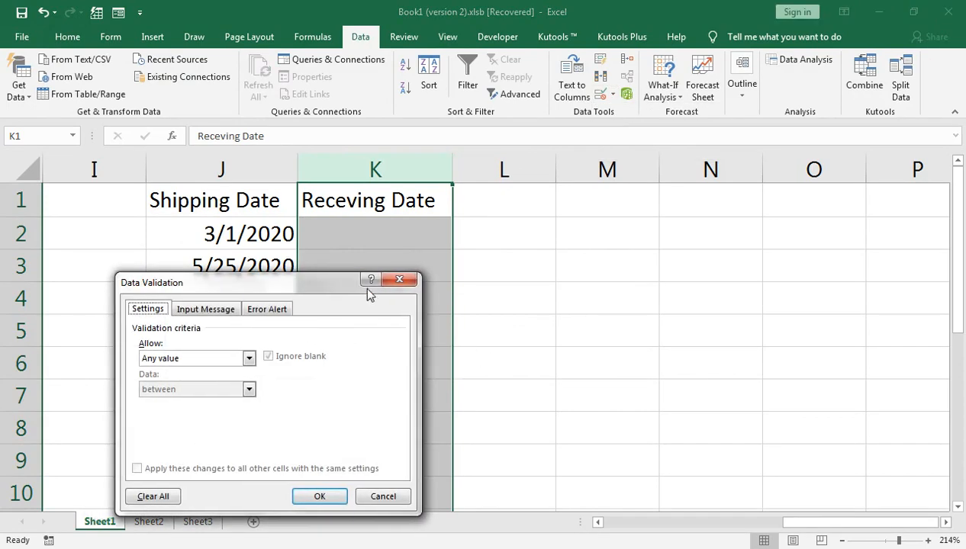
drag(226, 286, 579, 213)
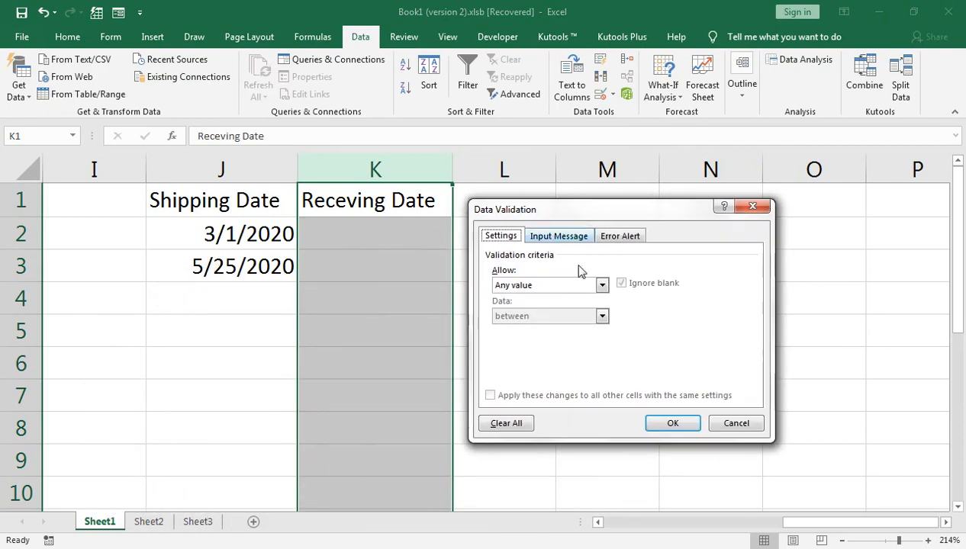
- Apply a custom validation rule with the formula =K1>J1+2 to column K, continuing past the formula prompt
click(544, 287)
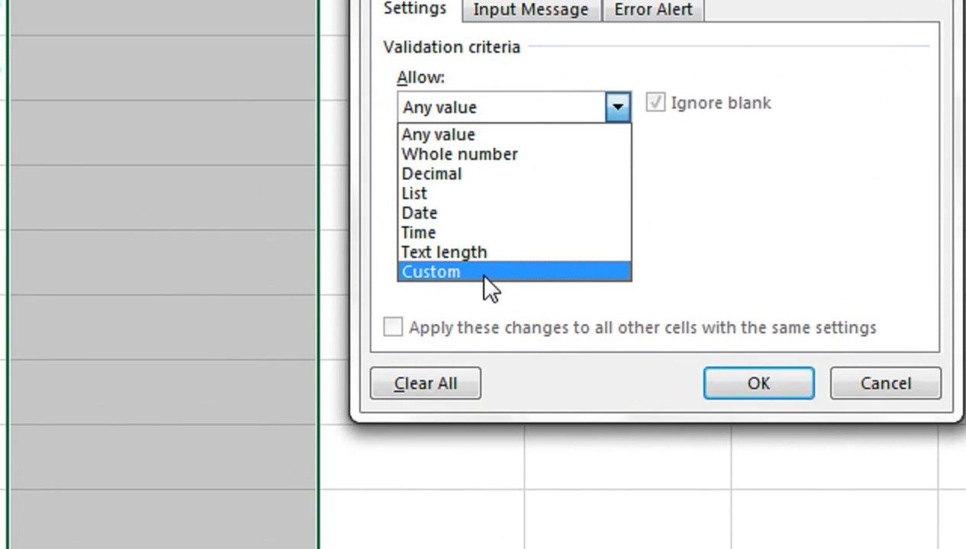
click(484, 274)
click(478, 235)
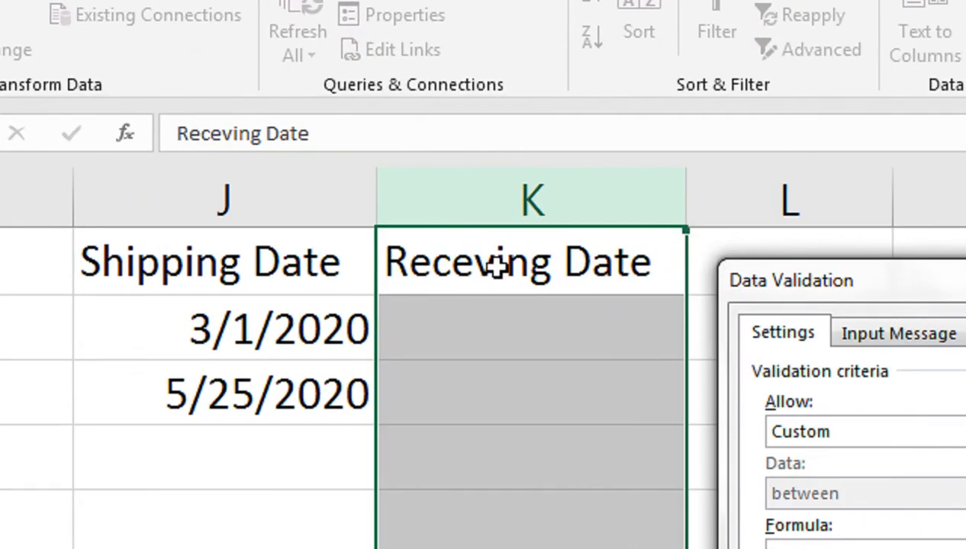
click(469, 264)
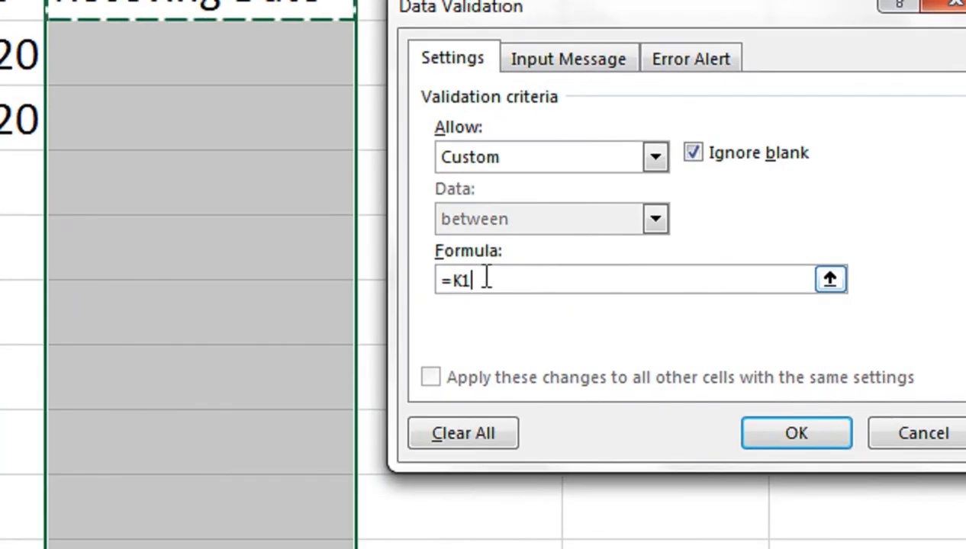
text(>)
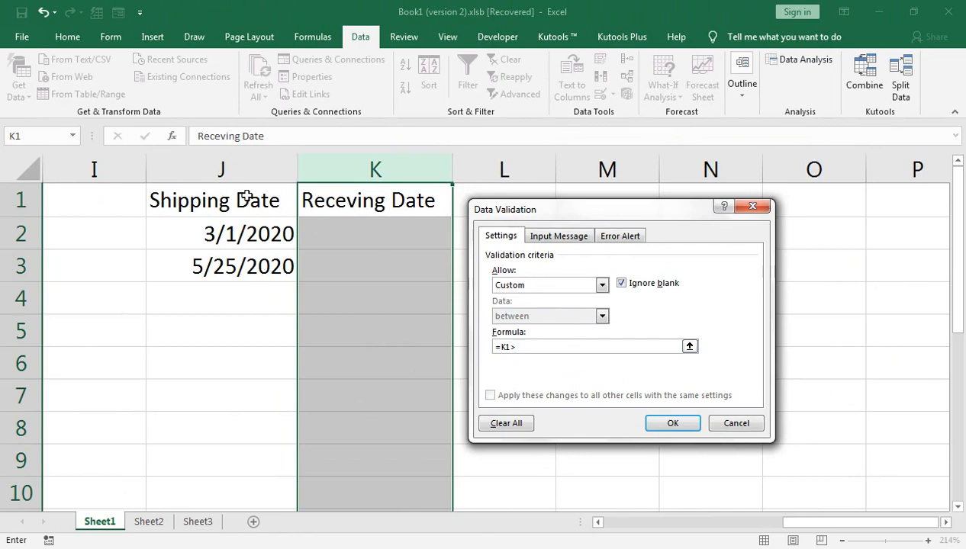
click(247, 195)
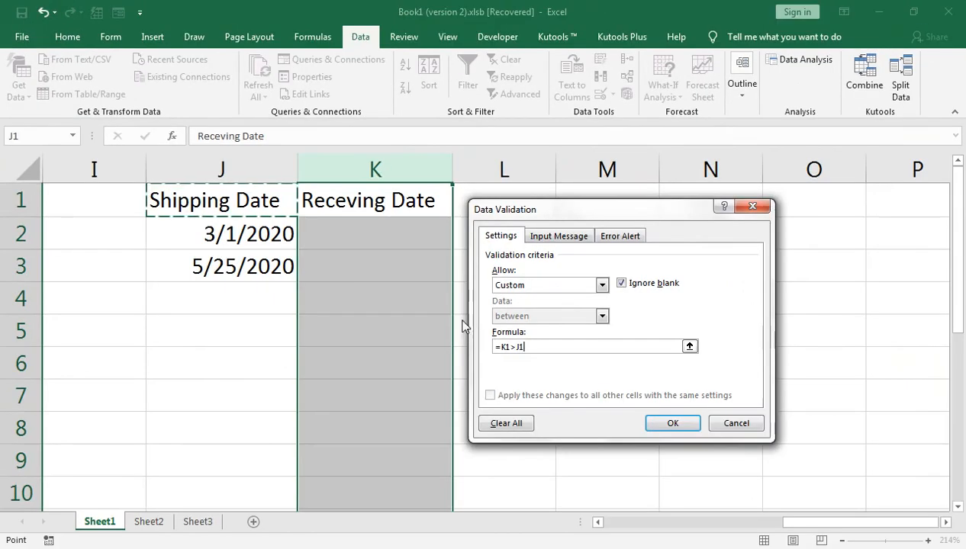
text(+2)
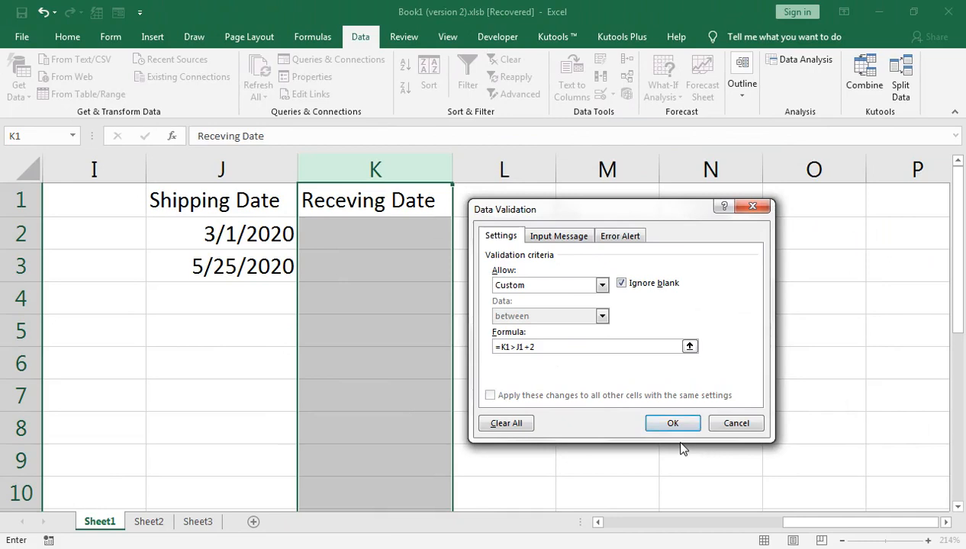
click(743, 434)
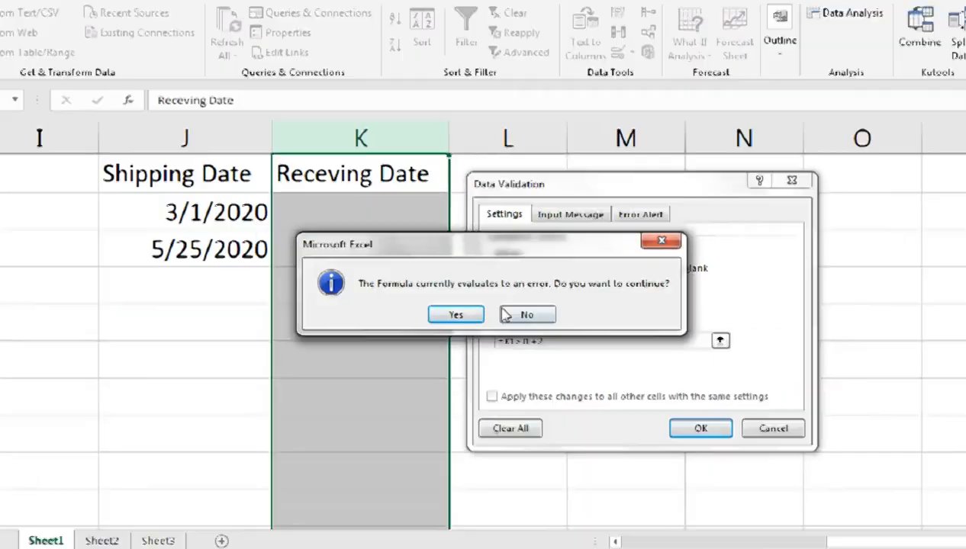
click(441, 261)
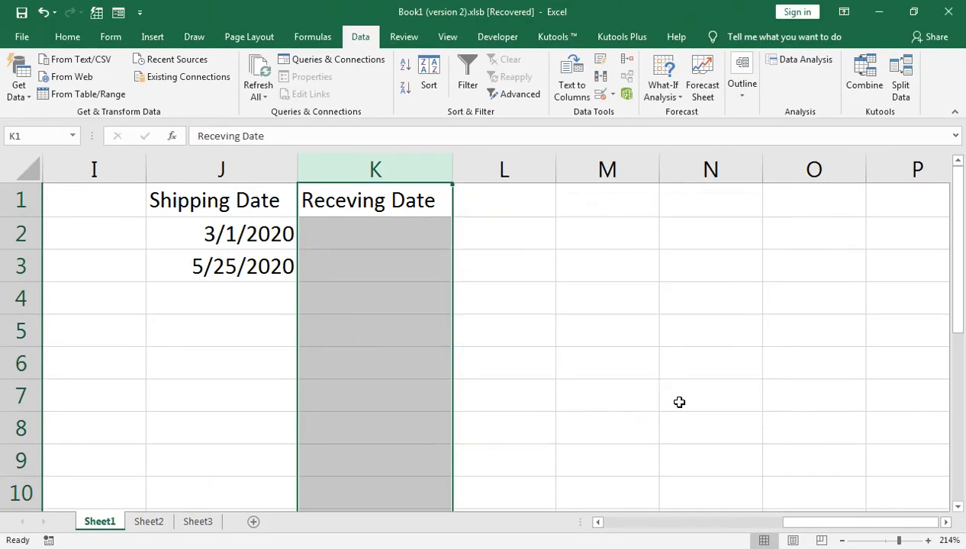
- Test the receiving date rule by trying 3/2/2020 and 3/3/2020 in cell K2, and cancel each entry
click(326, 95)
text(3)
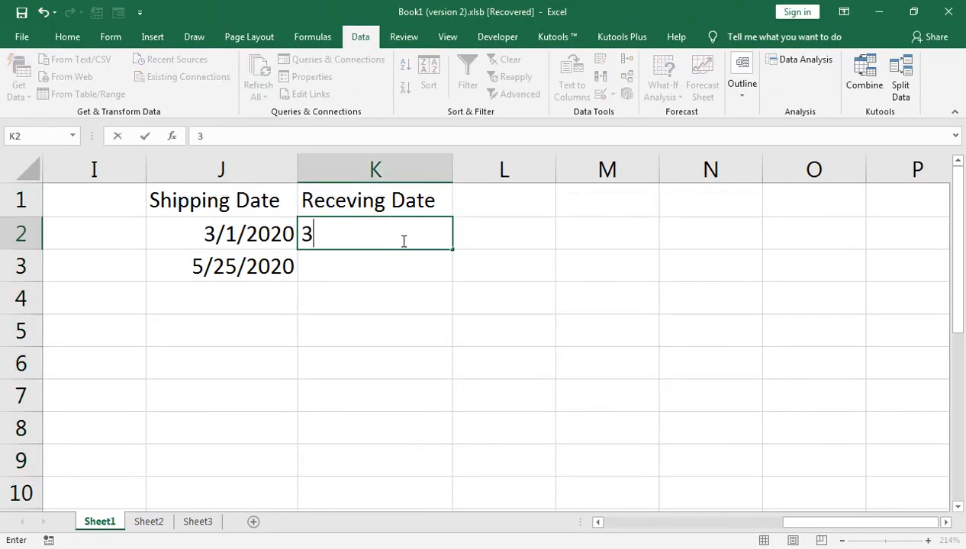
text(/2/2020)
key(Return)
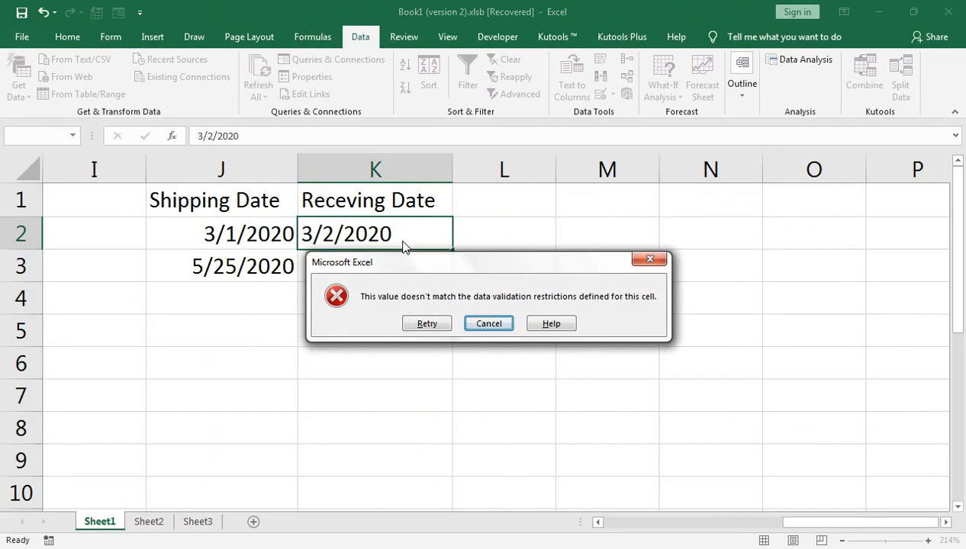
key(Escape)
text(3/)
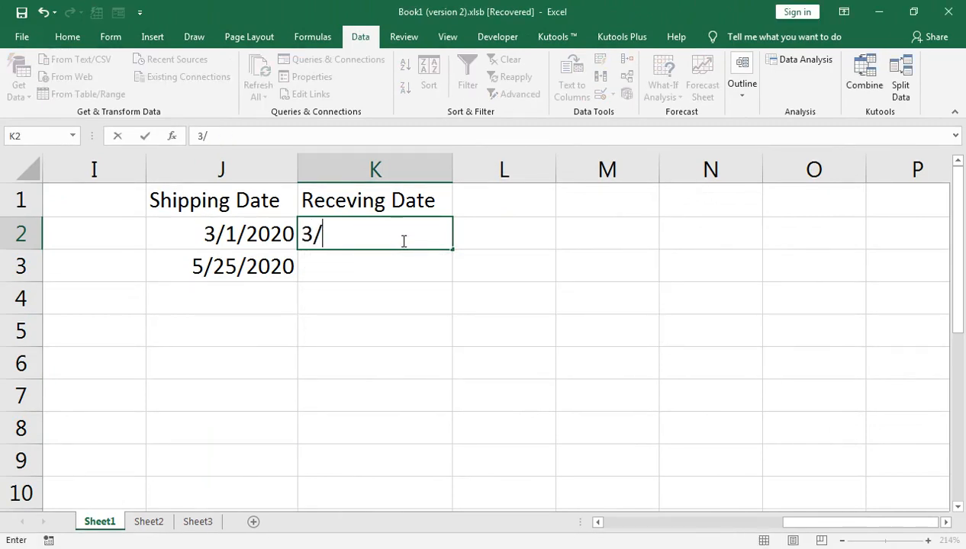
text(3/2020)
key(Return)
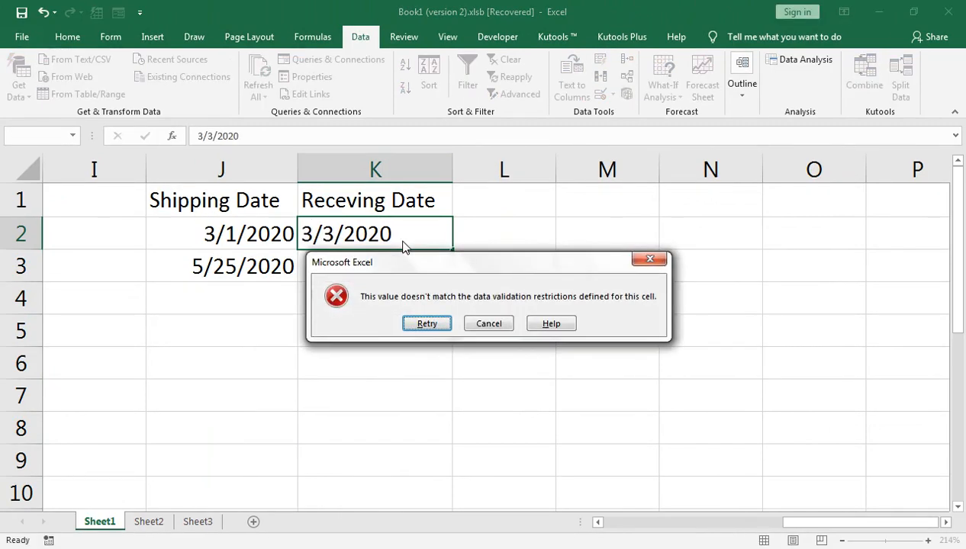
key(Escape)
- Enter the receiving dates 3/4/2020 in cell K2 and 5/28/2020 in cell K3
text(3/4/2020)
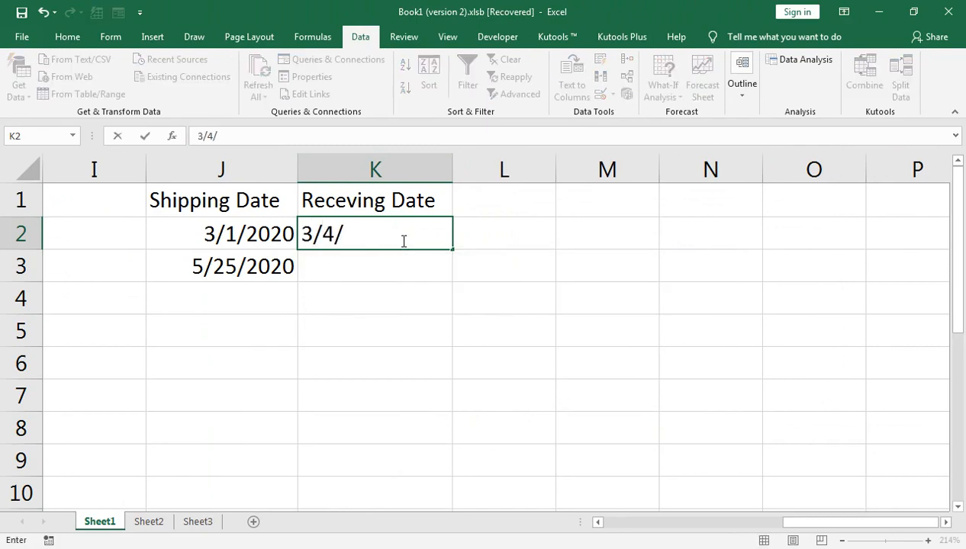
key(Return)
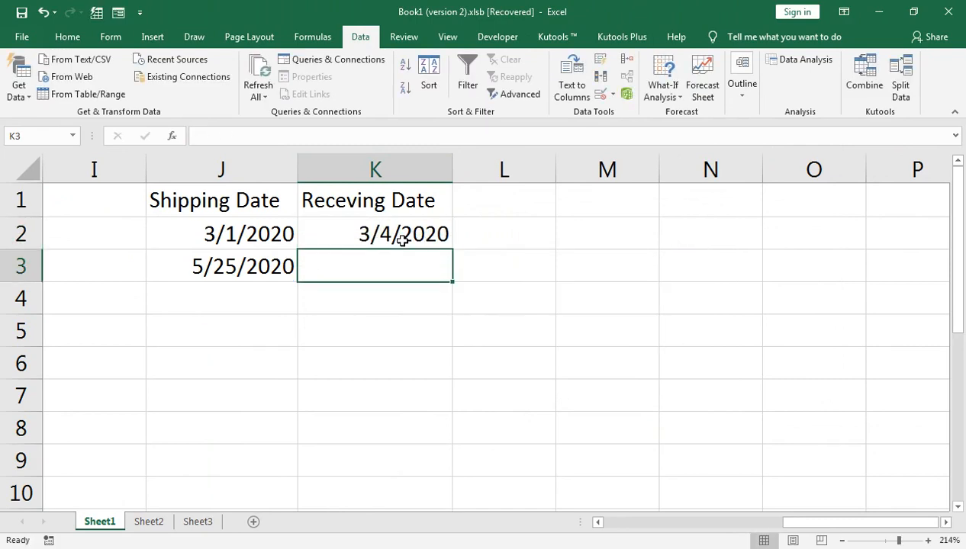
text(28)
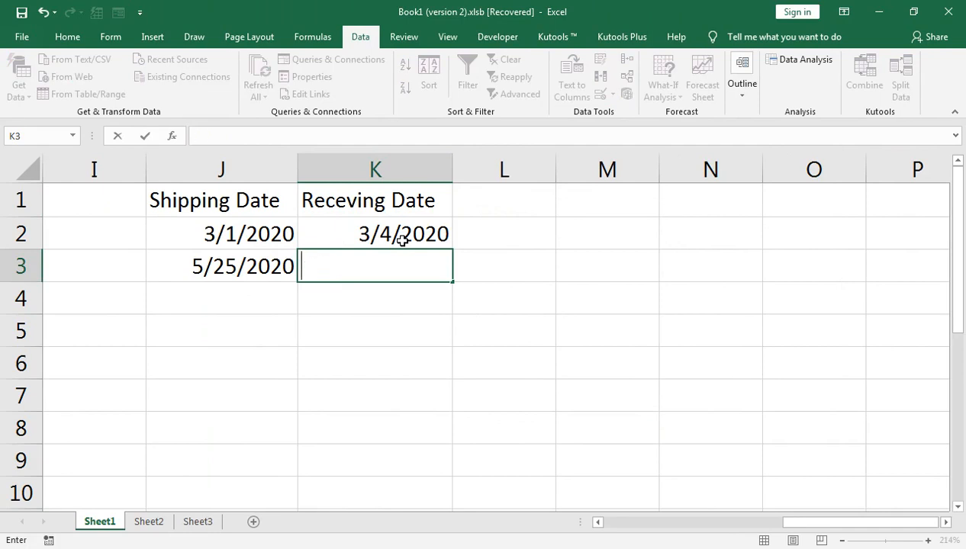
text(5/28/2020)
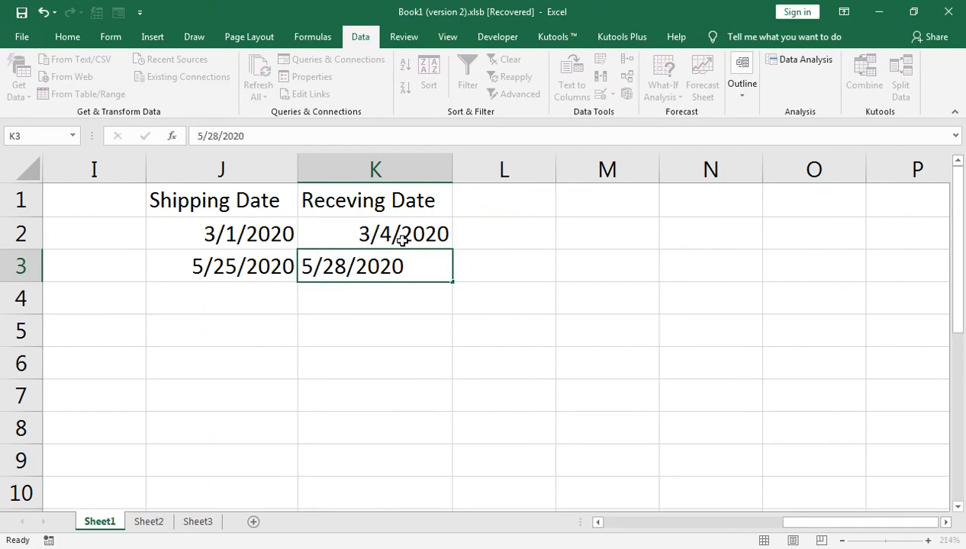
key(Return)
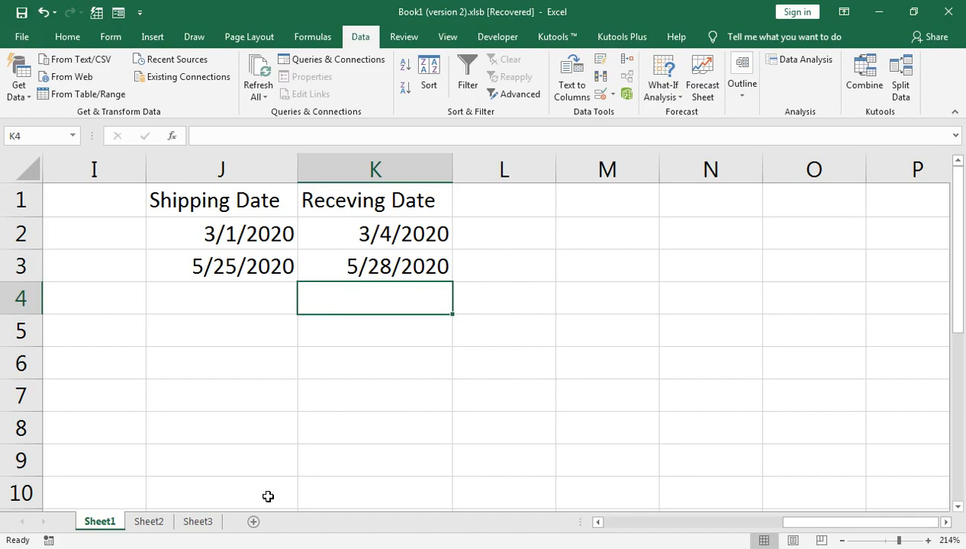
- Switch to the browser and show the uploaded videos page of the YouTube channel
mouse_move(191, 545)
click(326, 427)
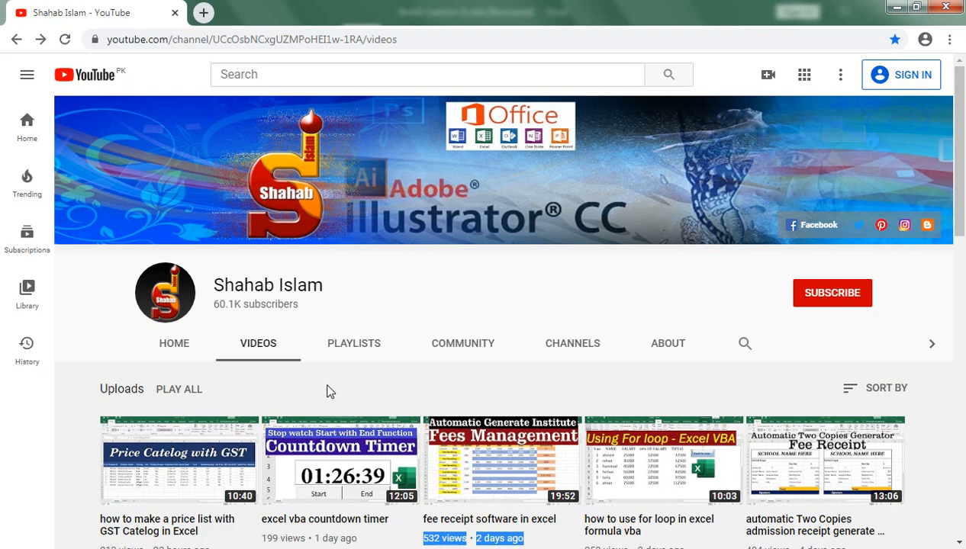
click(120, 345)
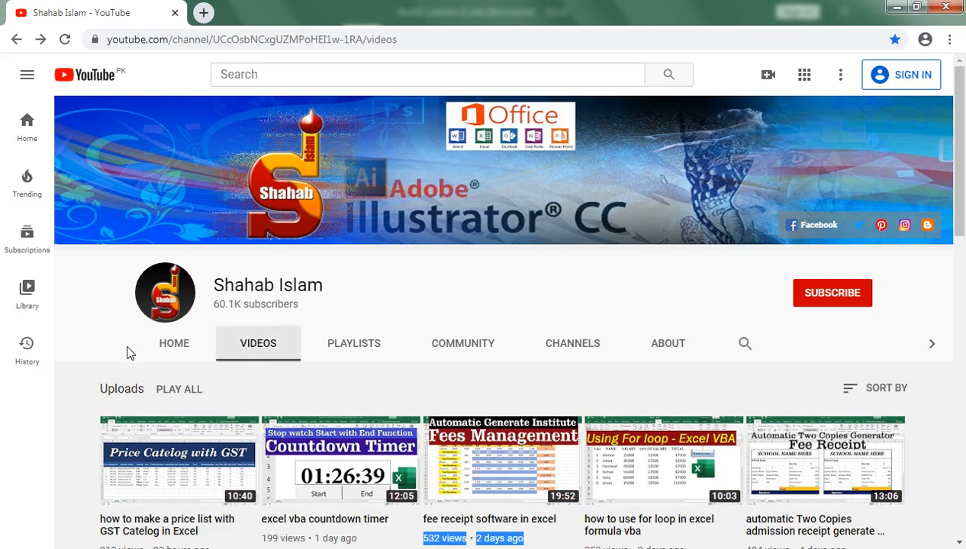